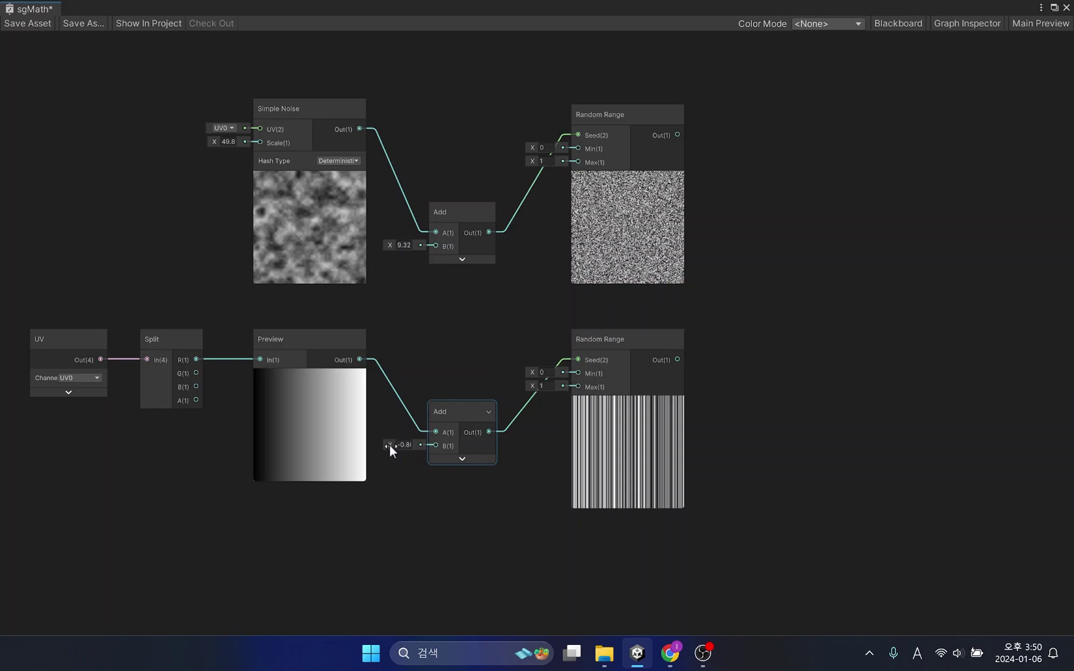
# Scrub the Add offset and Minimum threshold, and lower the Maximum threshold to 0.39
pyautogui.moveTo(389, 445)
pyautogui.mouseDown()
pyautogui.moveTo(326, 445)
pyautogui.moveTo(408, 462)
pyautogui.moveTo(374, 455)
pyautogui.mouseUp()
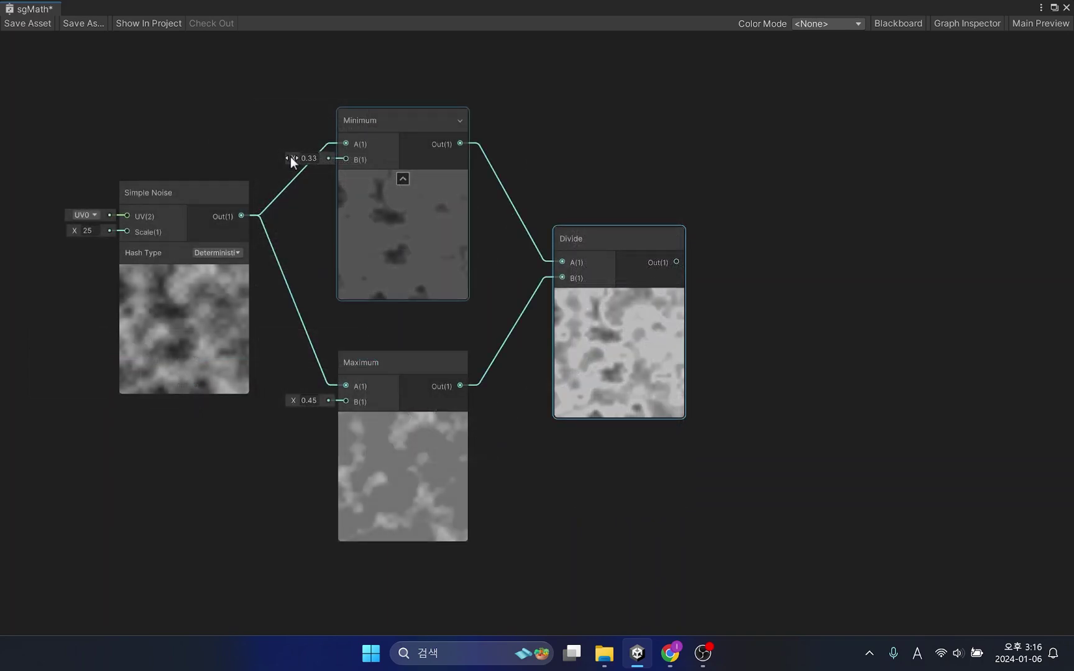
pyautogui.moveTo(291, 157); pyautogui.dragTo(338, 300)
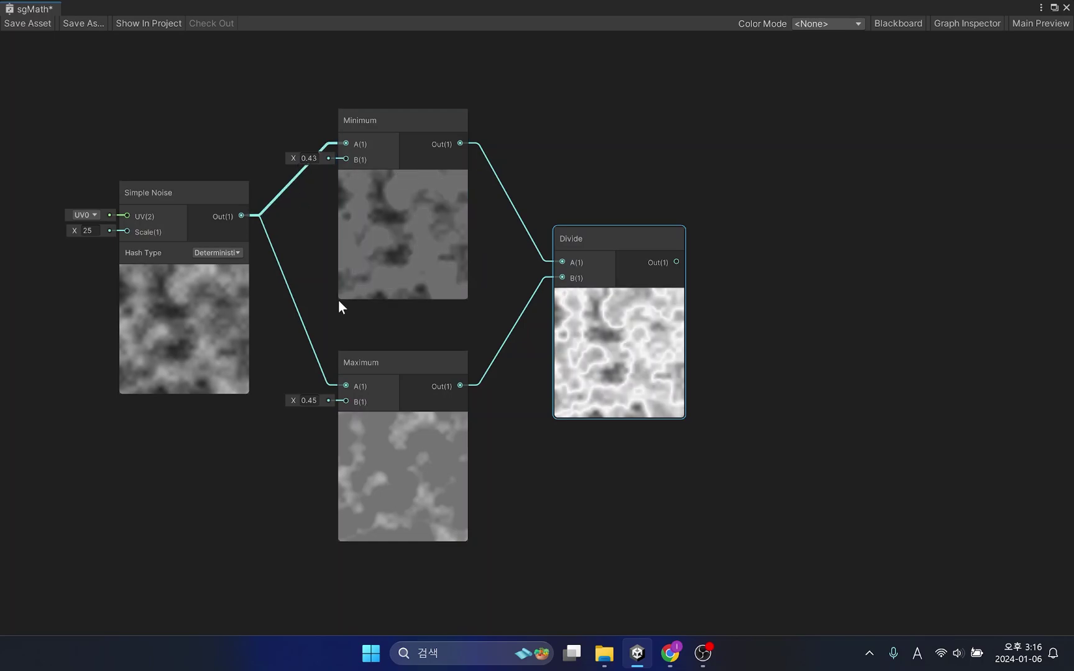
pyautogui.moveTo(290, 401); pyautogui.dragTo(290, 402)
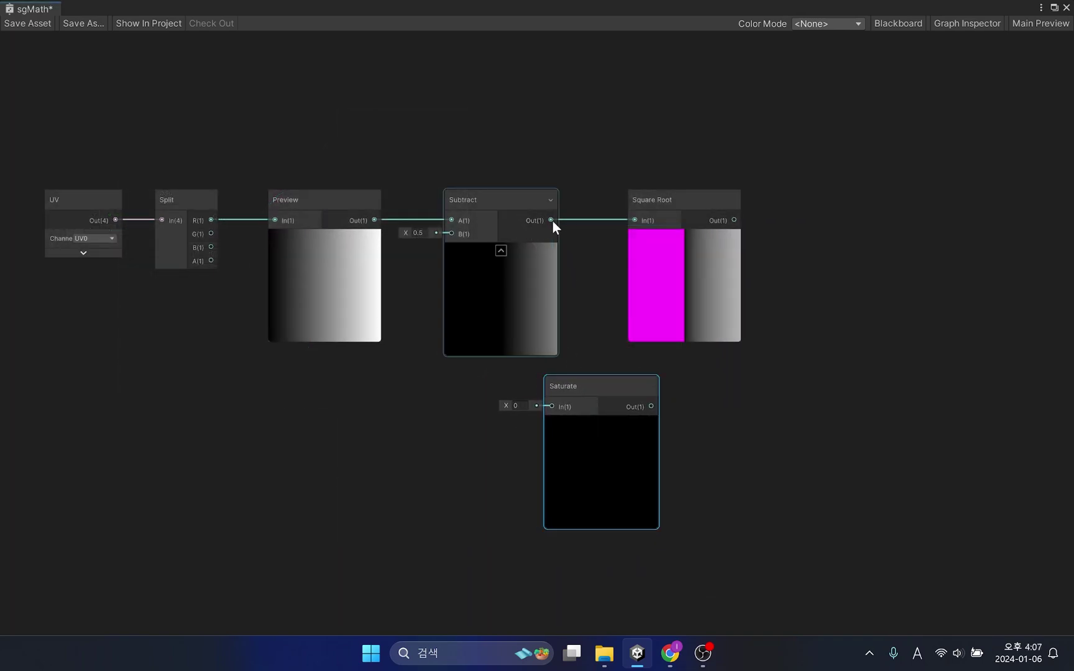
# Route Subtract through Saturate into Square Root and reduce the subtracted amount to 0.14
pyautogui.moveTo(551, 220); pyautogui.dragTo(552, 406)
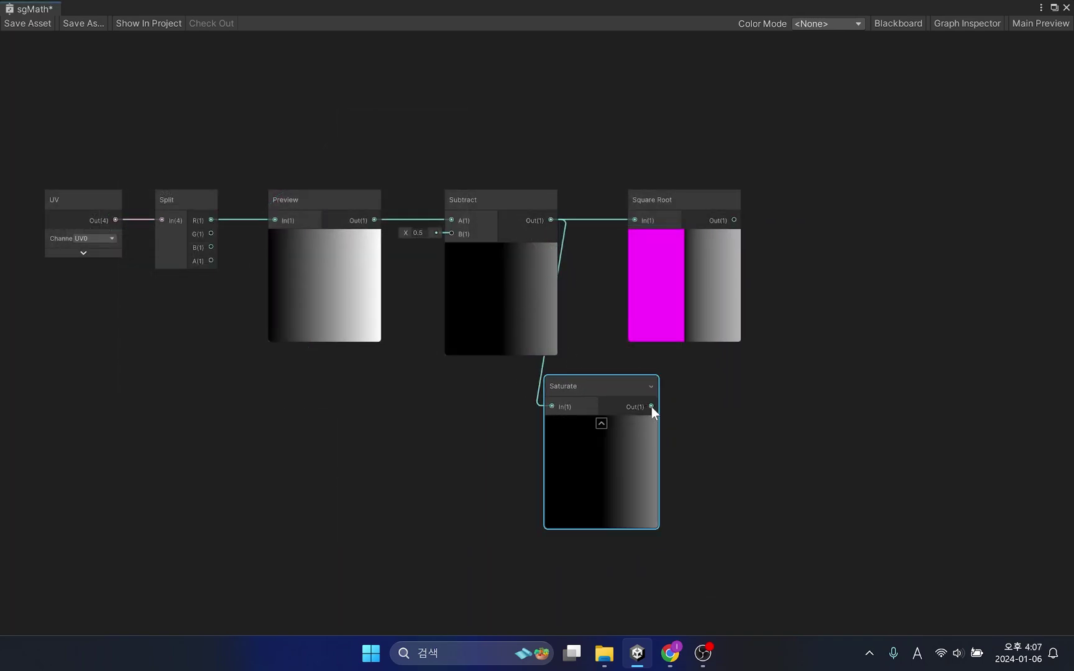
pyautogui.moveTo(651, 407); pyautogui.dragTo(631, 220)
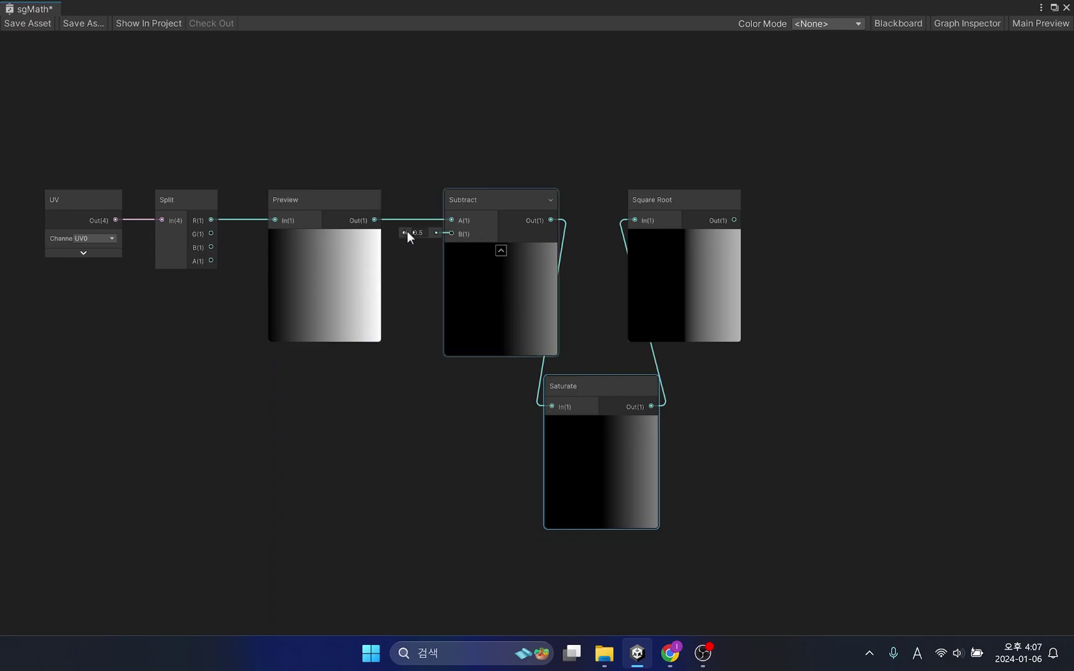
pyautogui.moveTo(407, 232)
pyautogui.mouseDown()
pyautogui.moveTo(397, 238)
pyautogui.moveTo(417, 239)
pyautogui.mouseUp()
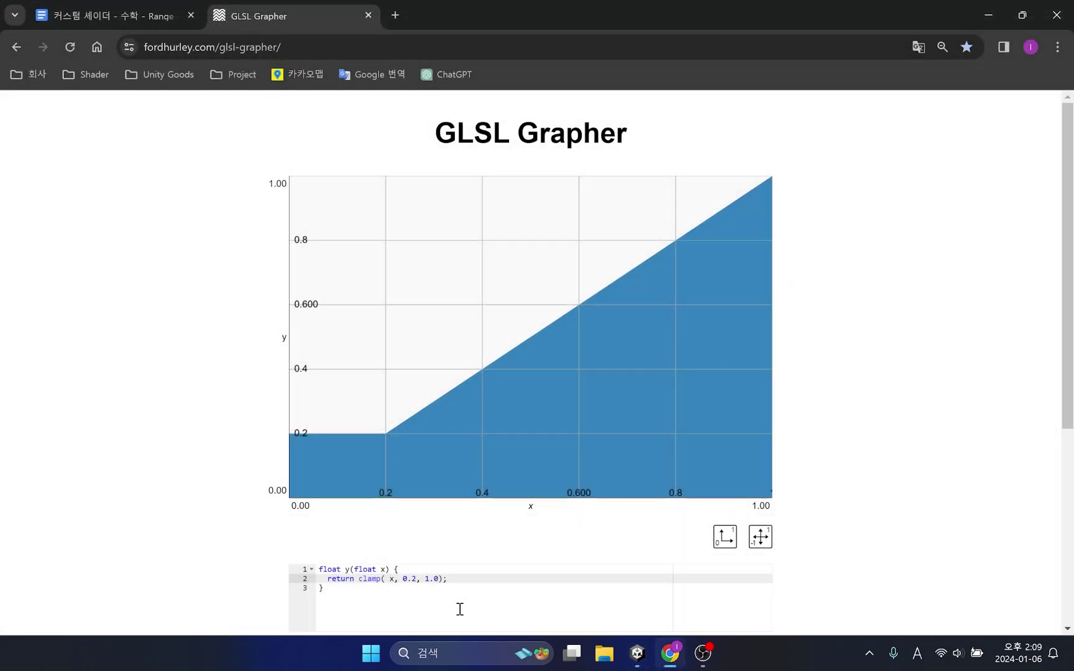
# Change the bounds in clamp(x, 0.2, 1.0) to clamp(x, 0.25, 0.75)
pyautogui.press('Right')
pyautogui.press('Right')
pyautogui.press('Right')
pyautogui.hotkey('shift', 'Right')
pyautogui.write('8')
pyautogui.press('Left')
pyautogui.press('Left')
pyautogui.press('Left')
pyautogui.write('0')
pyautogui.press('Right')
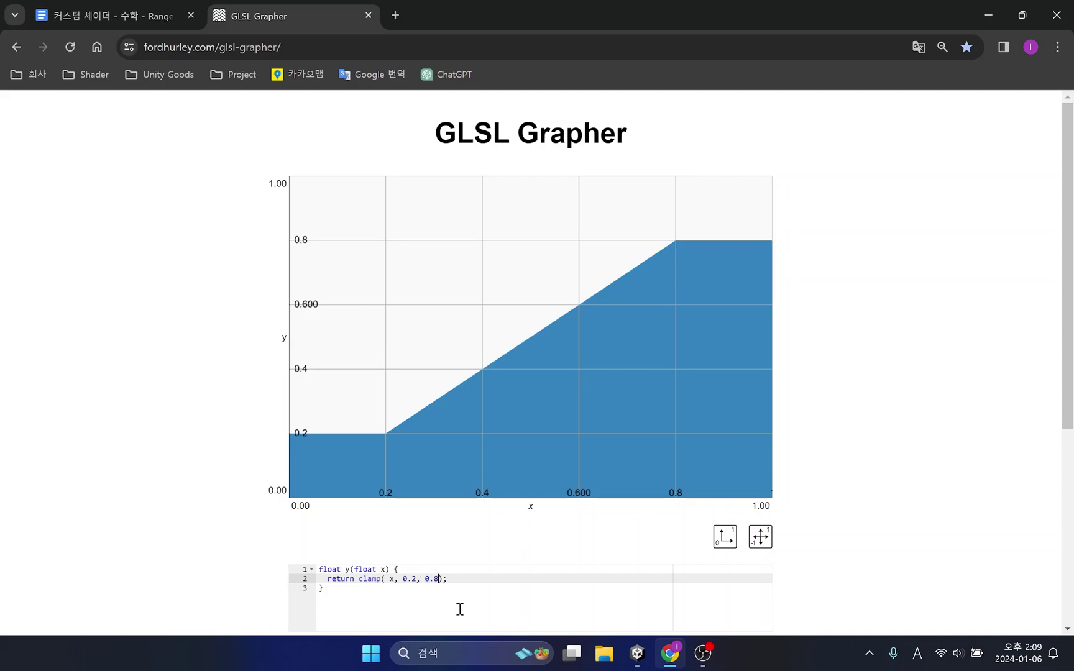
pyautogui.hotkey('shift', 'Right')
pyautogui.write('6')
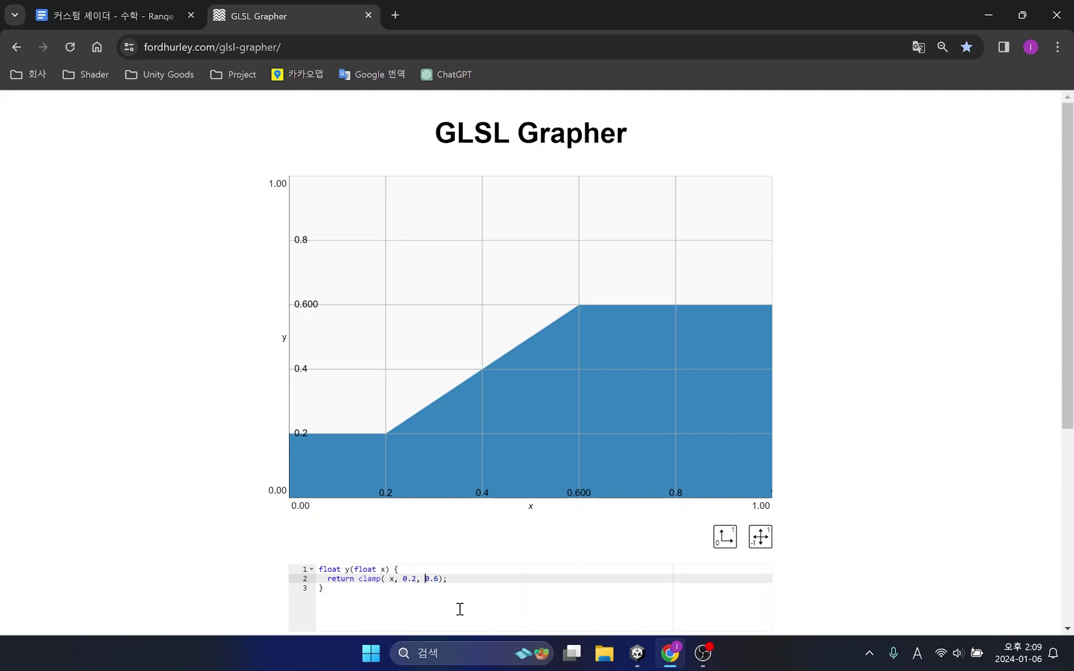
pyautogui.write('5')
pyautogui.press('Right')
pyautogui.press('Right')
pyautogui.press('Right')
pyautogui.press('Right')
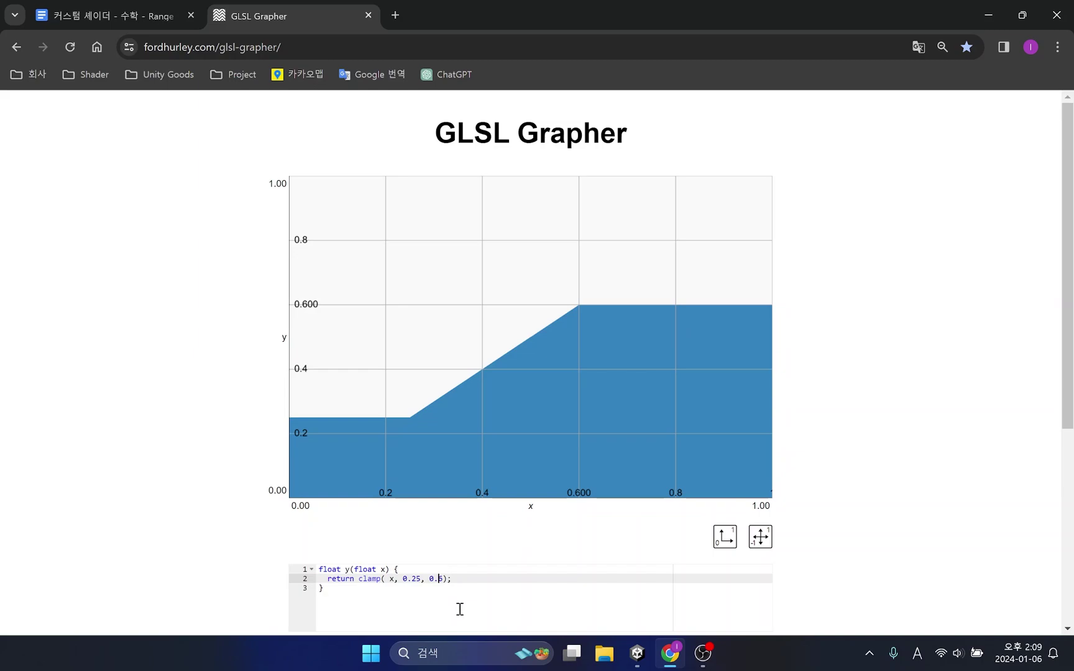
pyautogui.hotkey('shift', 'Right')
pyautogui.write('75')
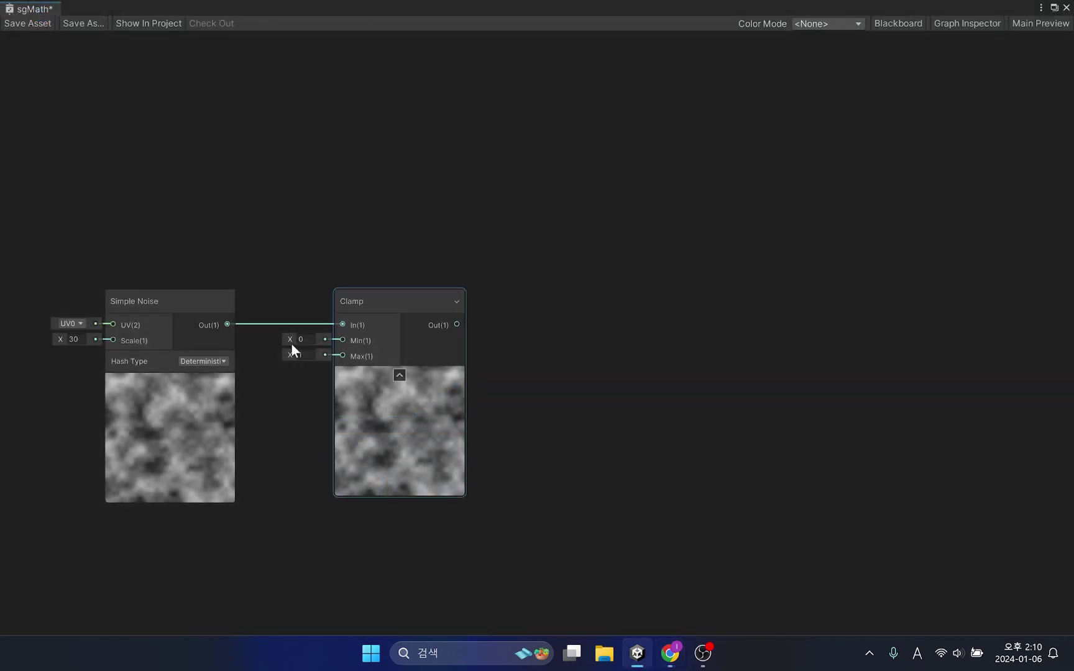
pyautogui.moveTo(288, 338); pyautogui.dragTo(255, 336)
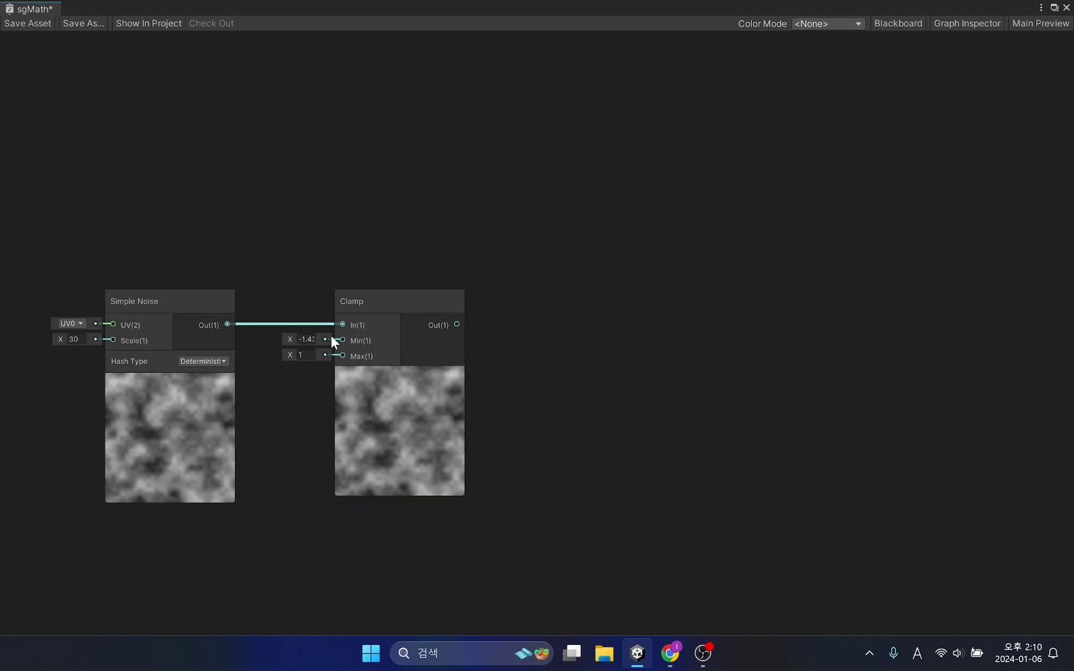
pyautogui.moveTo(291, 355); pyautogui.dragTo(312, 360)
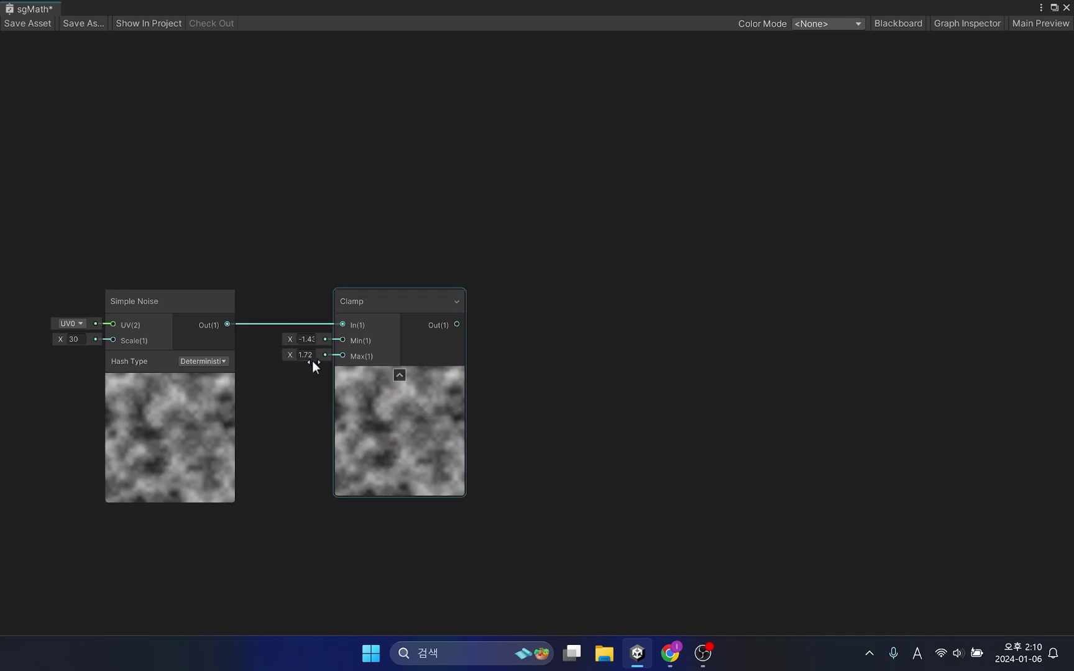
pyautogui.click(307, 340)
pyautogui.write('0')
pyautogui.write('1')
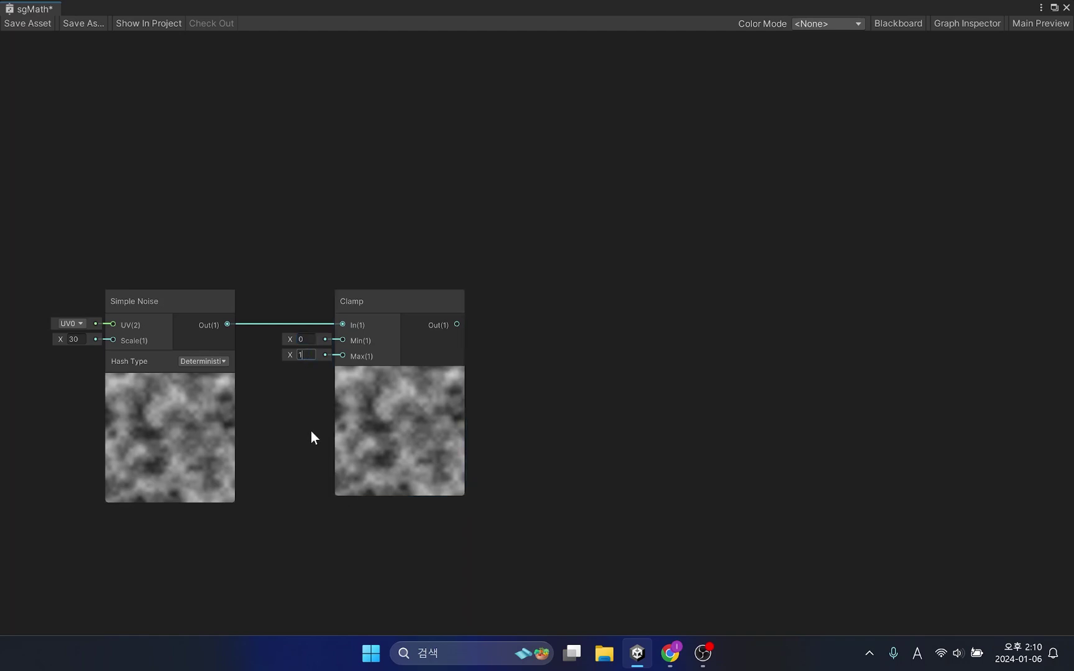
# Move the first Clamp up and add a second Clamp fed by the Simple Noise
pyautogui.moveTo(378, 310); pyautogui.dragTo(381, 164)
pyautogui.press('space')
pyautogui.write('clamp')
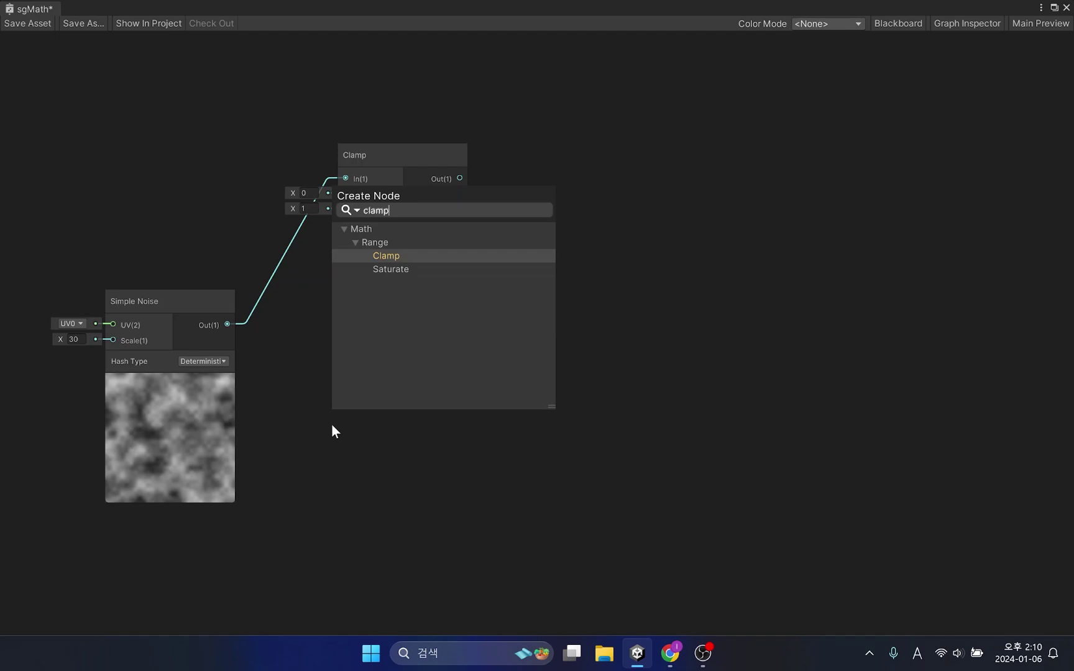
pyautogui.press('Return')
pyautogui.moveTo(226, 324); pyautogui.dragTo(389, 396)
# Set the upper Clamp to Min 0.3, Max 0.6 and the lower to 0.3, 0.5
pyautogui.click(306, 194)
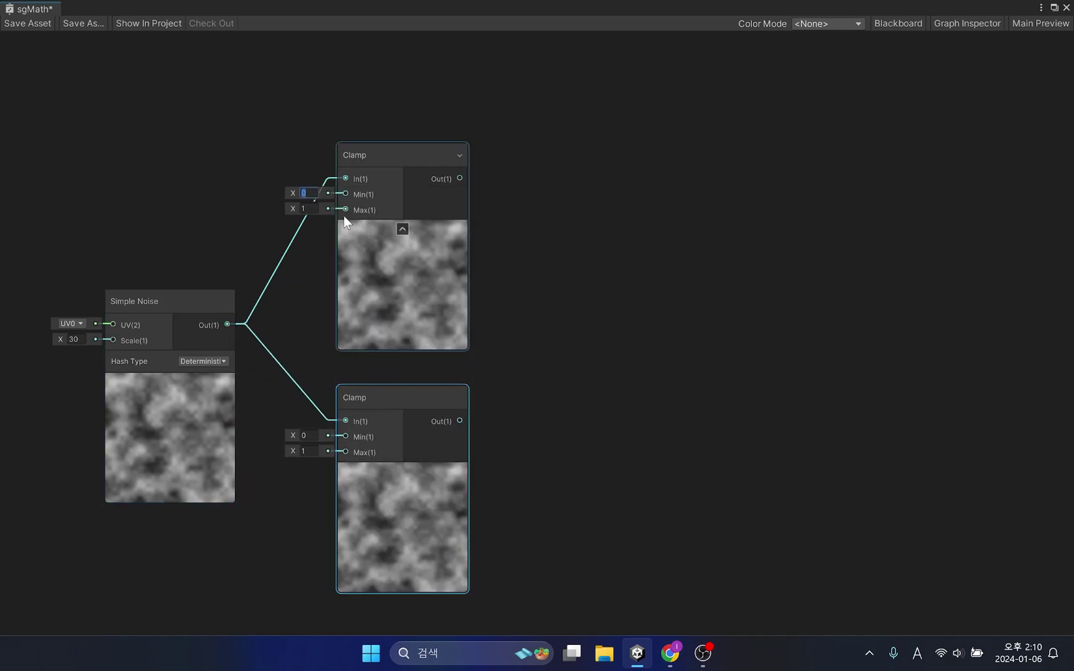
pyautogui.write('0.3')
pyautogui.press('Tab')
pyautogui.write('0.6')
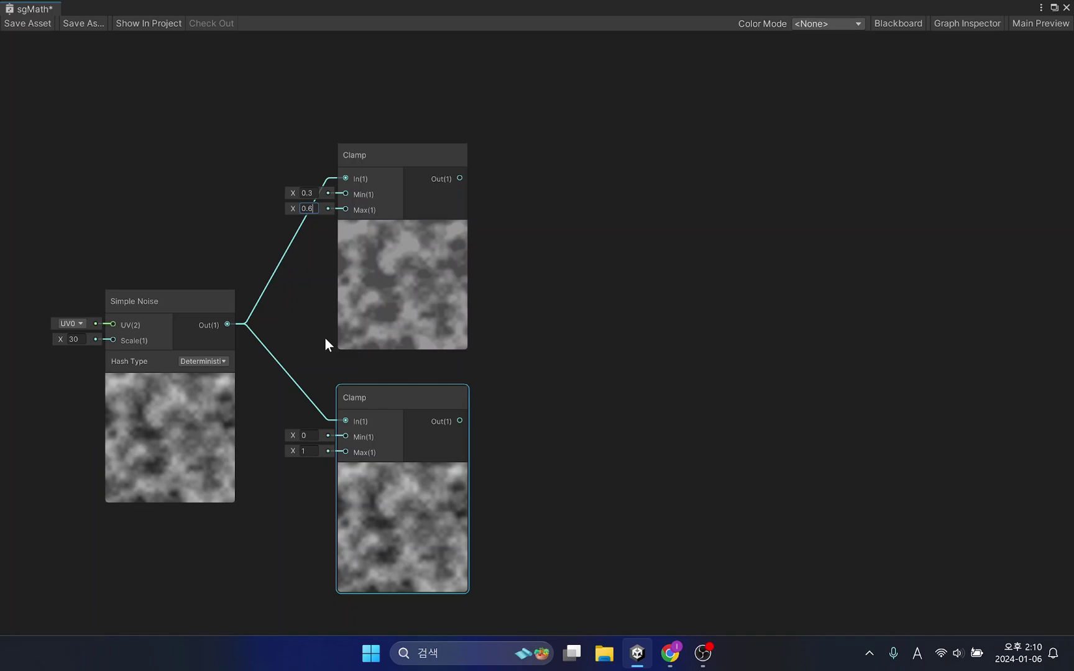
pyautogui.click(314, 439)
pyautogui.write('0.3')
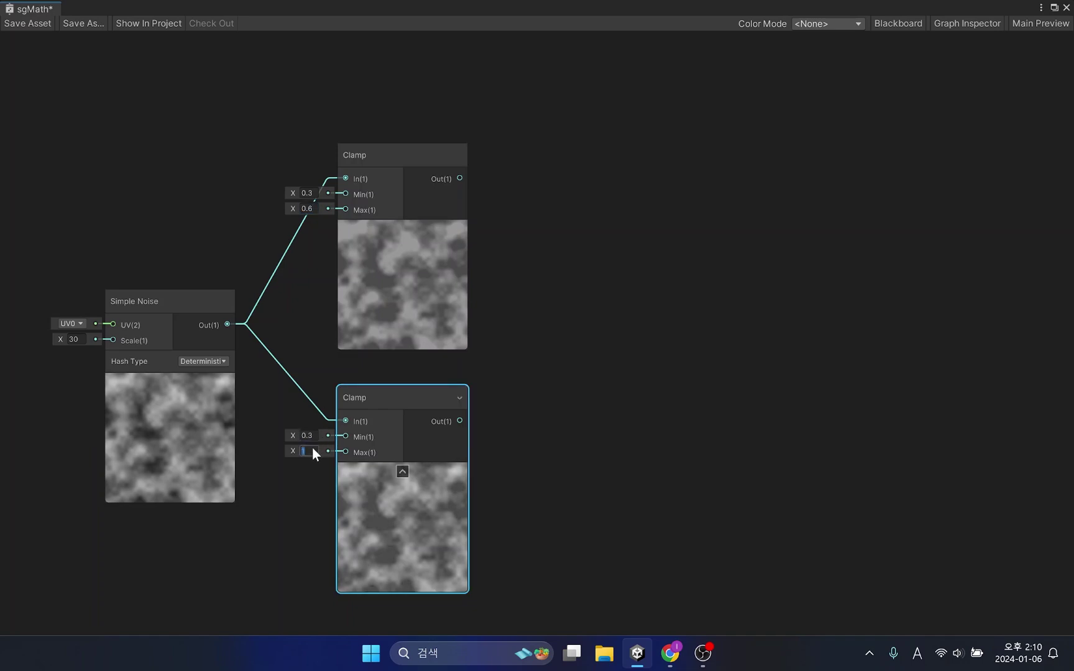
pyautogui.write('0.5')
pyautogui.click(543, 453)
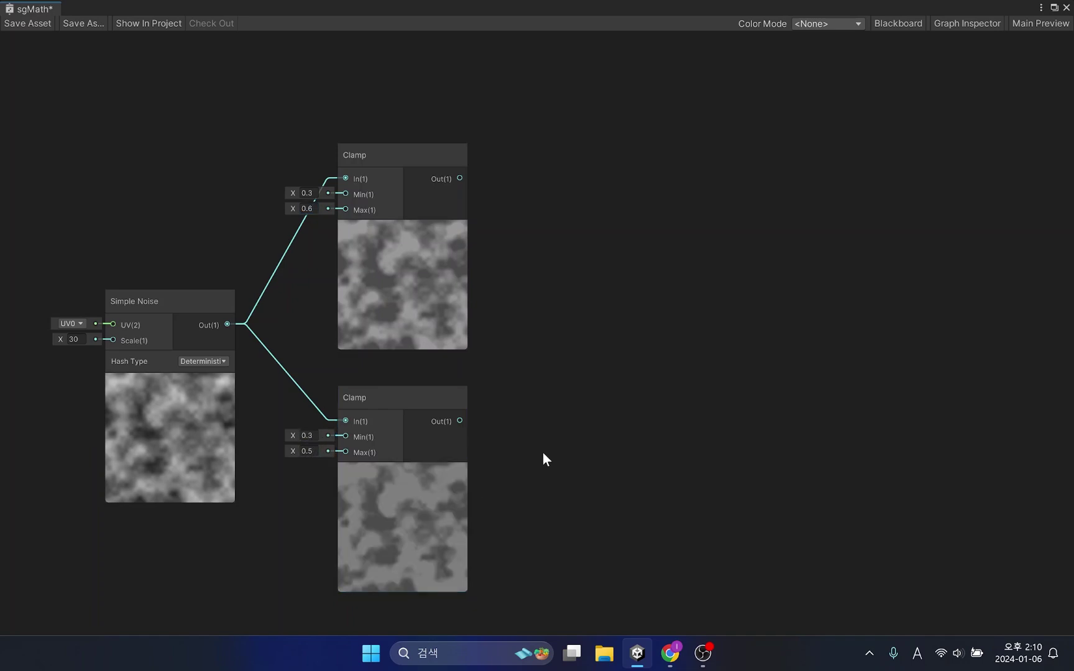
pyautogui.press('space')
# Add a Multiply node taking the upper Clamp as A and the lower Clamp as B
pyautogui.write('mul')
pyautogui.press('Return')
pyautogui.moveTo(572, 470); pyautogui.dragTo(599, 296)
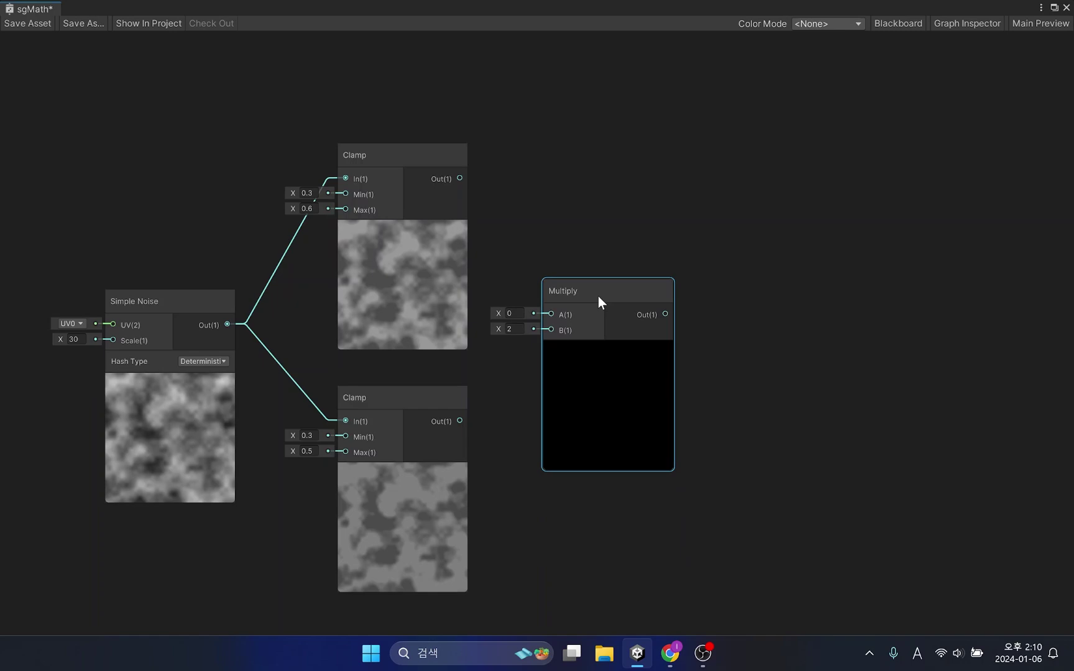
pyautogui.moveTo(460, 179); pyautogui.dragTo(550, 314)
pyautogui.moveTo(460, 421); pyautogui.dragTo(551, 330)
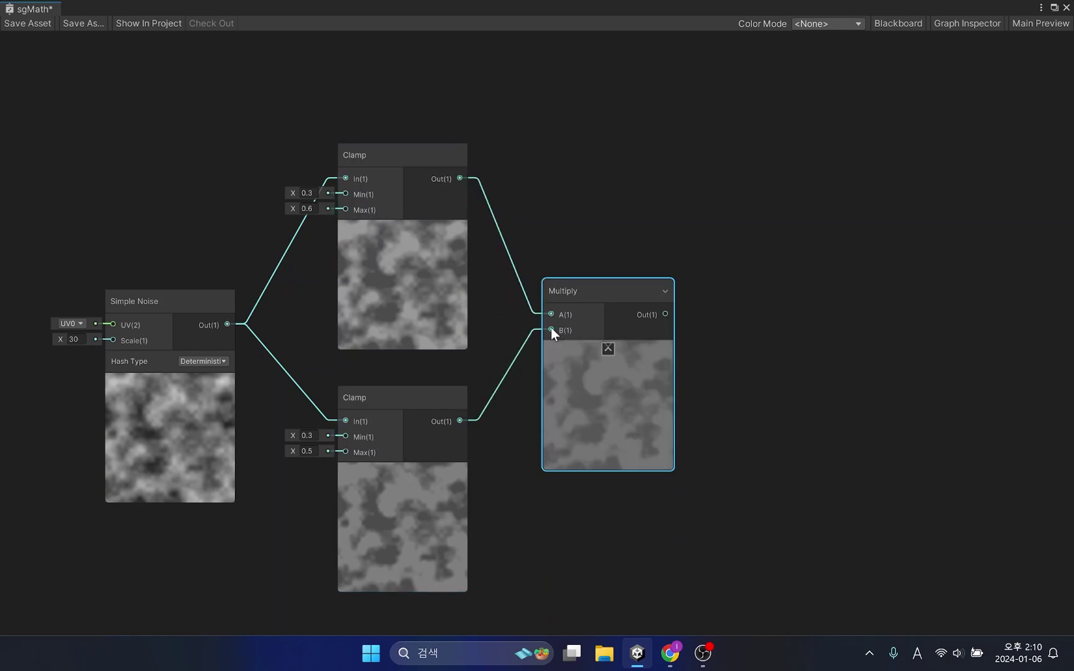
# Feed the Multiply result into a new Subtract node with B set to 0.05
pyautogui.moveTo(867, 405); pyautogui.dragTo(733, 401, button='middle')
pyautogui.press('space')
pyautogui.write('sub')
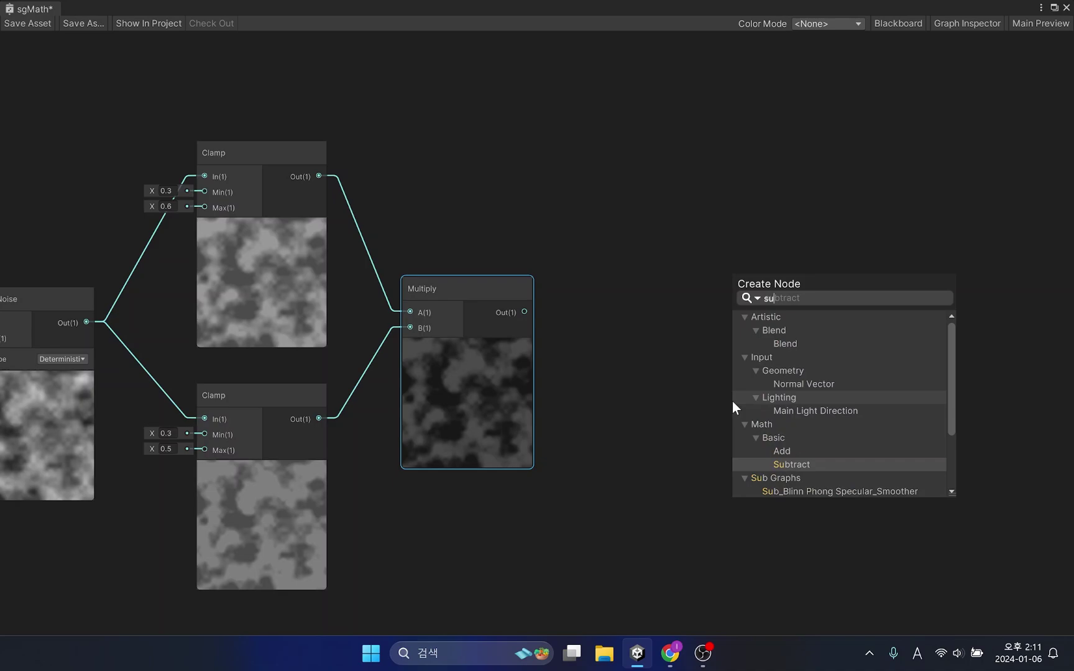
pyautogui.press('Return')
pyautogui.moveTo(777, 433); pyautogui.dragTo(655, 297)
pyautogui.moveTo(526, 312); pyautogui.dragTo(620, 321)
pyautogui.moveTo(687, 316); pyautogui.dragTo(585, 537)
pyautogui.moveTo(536, 507); pyautogui.dragTo(512, 504)
pyautogui.moveTo(512, 504); pyautogui.dragTo(414, 455, button='middle')
# Add a second Multiply node fed by the Subtract output
pyautogui.click(637, 357)
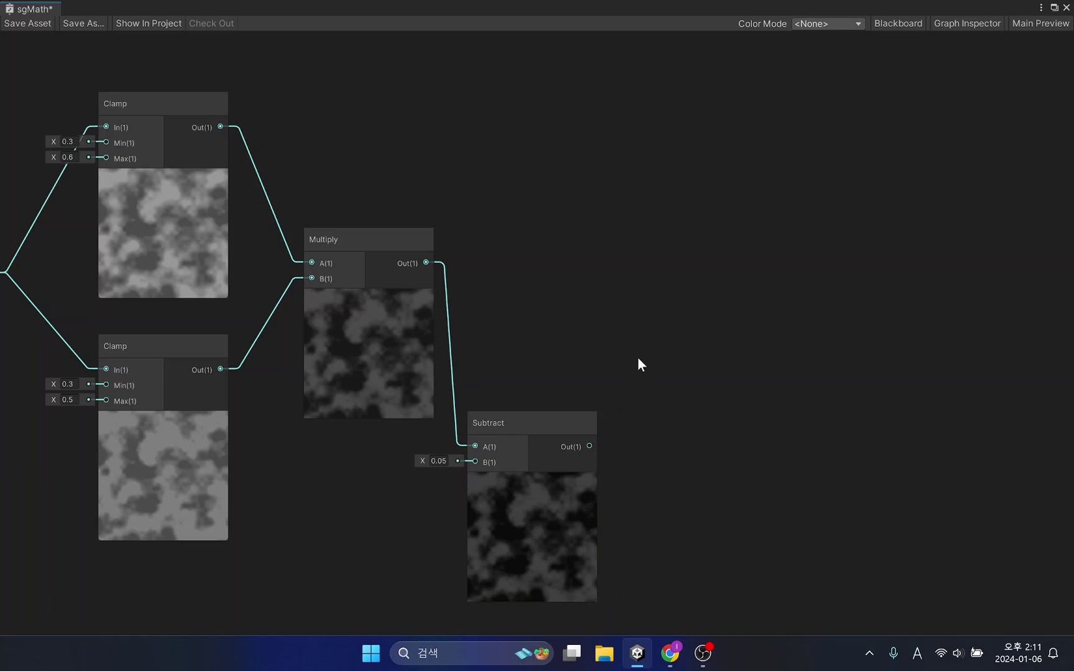
pyautogui.press('space')
pyautogui.write('mul')
pyautogui.press('Return')
pyautogui.moveTo(697, 362); pyautogui.dragTo(702, 227)
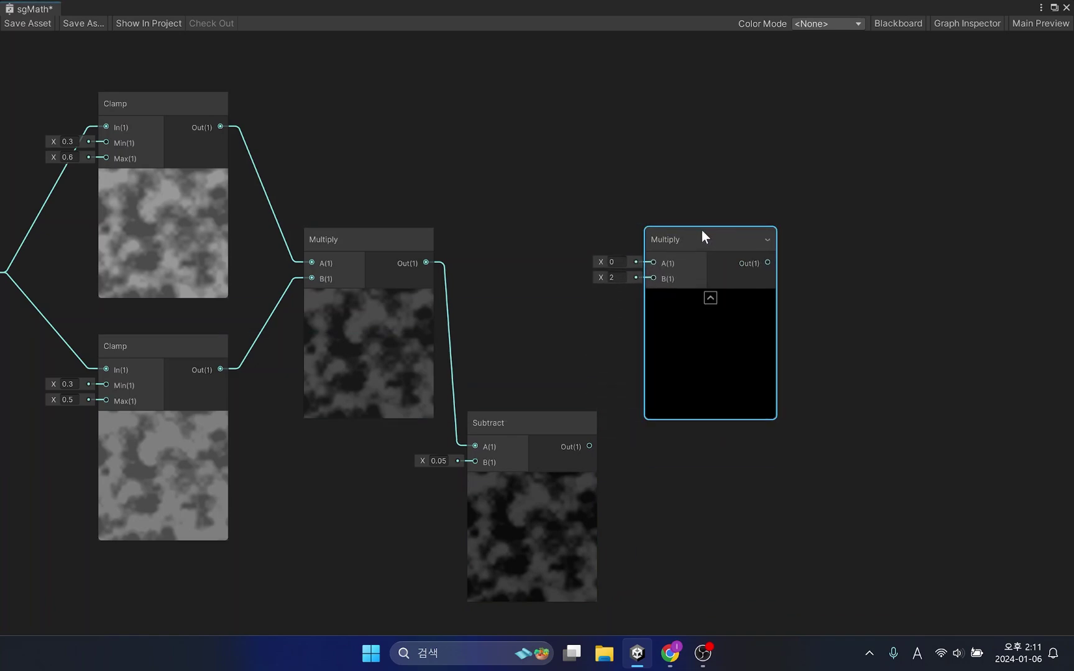
pyautogui.moveTo(589, 446); pyautogui.dragTo(650, 303)
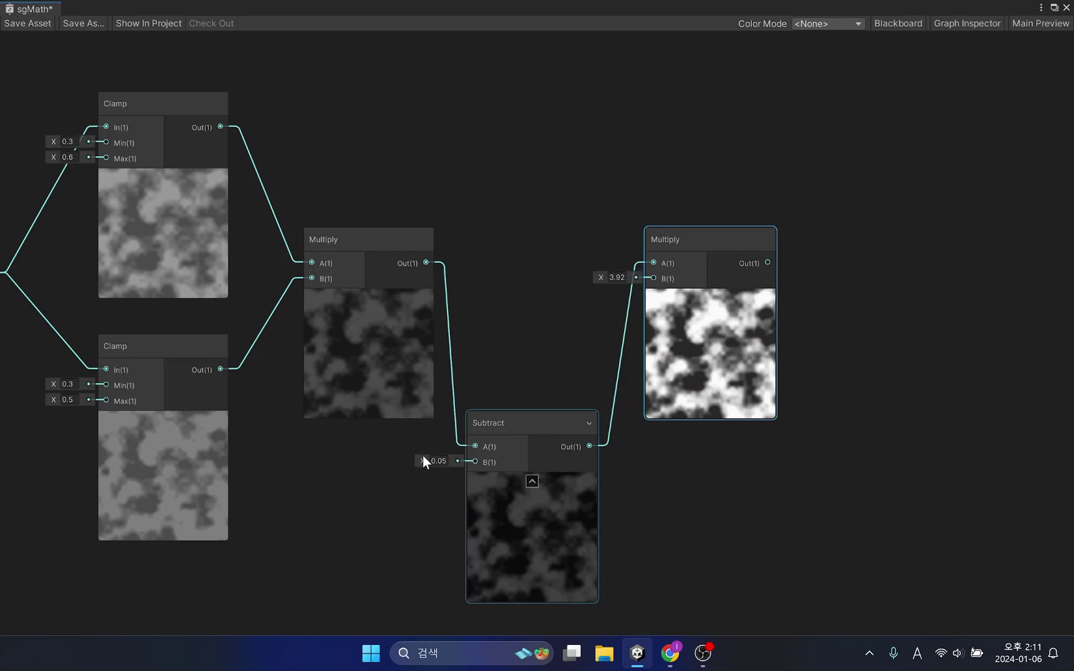
# Tune the subtracted amount to about 0.08, the multiplier to 4.96, and the upper Clamp max to 0.62
pyautogui.moveTo(420, 458); pyautogui.dragTo(420, 464)
pyautogui.moveTo(601, 277); pyautogui.dragTo(618, 283)
pyautogui.moveTo(51, 157); pyautogui.dragTo(56, 159)
pyautogui.moveTo(53, 397); pyautogui.dragTo(59, 401)
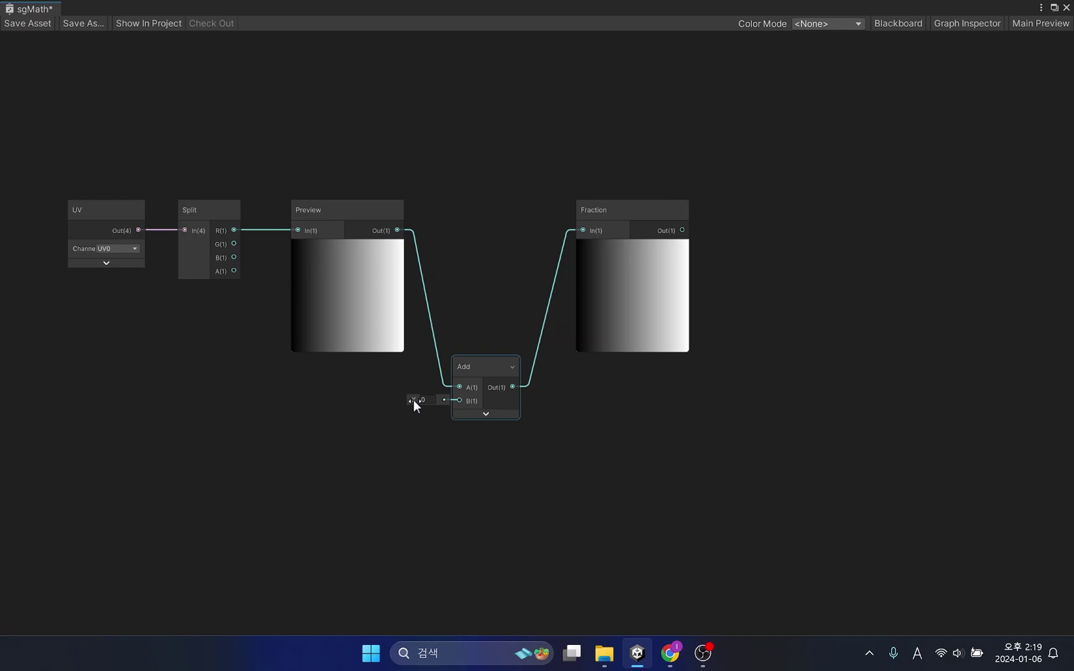
# Scrub the Add node's B value up to about 3.04, watching the Fraction preview
pyautogui.moveTo(414, 401); pyautogui.dragTo(524, 461)
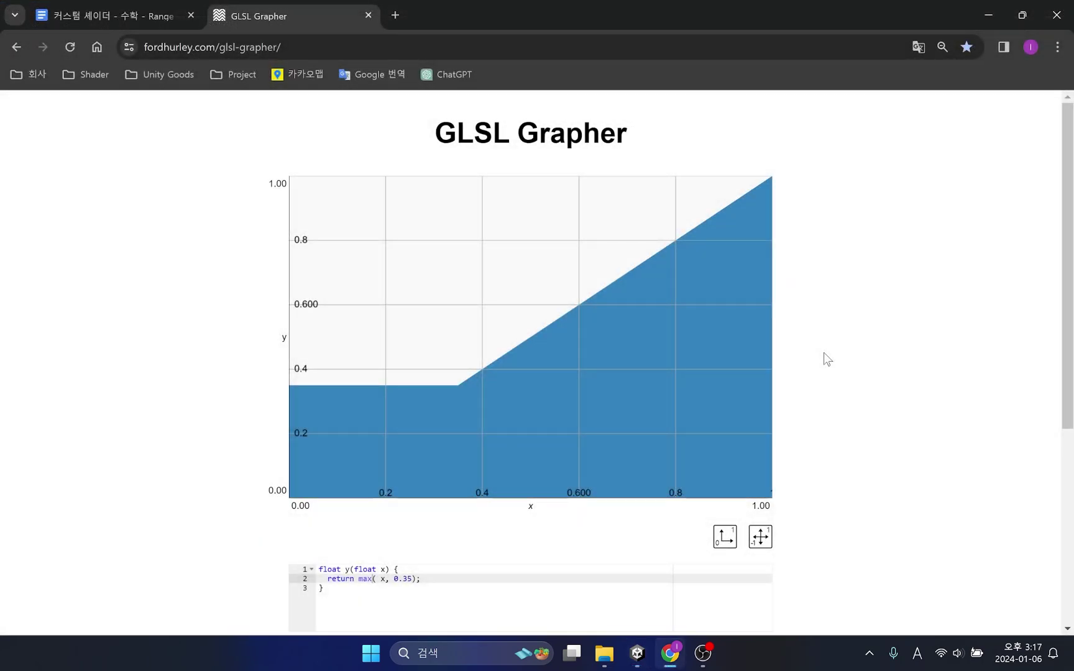
# Try max thresholds of 0.45 and 0.25, then return to 0.35
pyautogui.click(409, 579)
pyautogui.hotkey('shift', 'Left')
pyautogui.write('4')
pyautogui.press('Left')
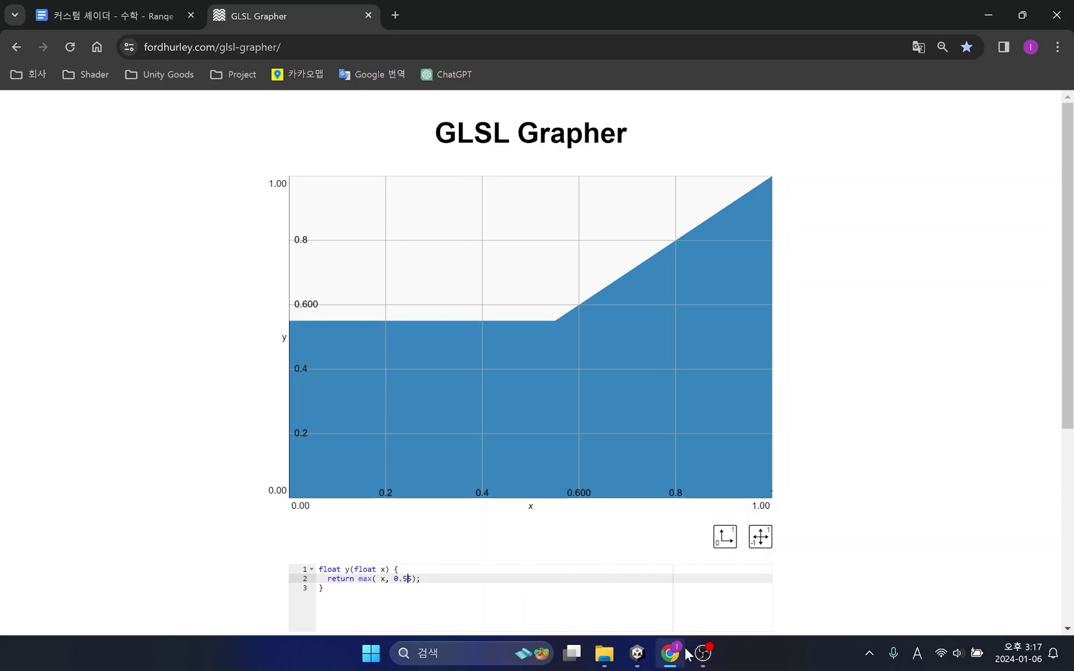
pyautogui.press('Delete')
pyautogui.write('2')
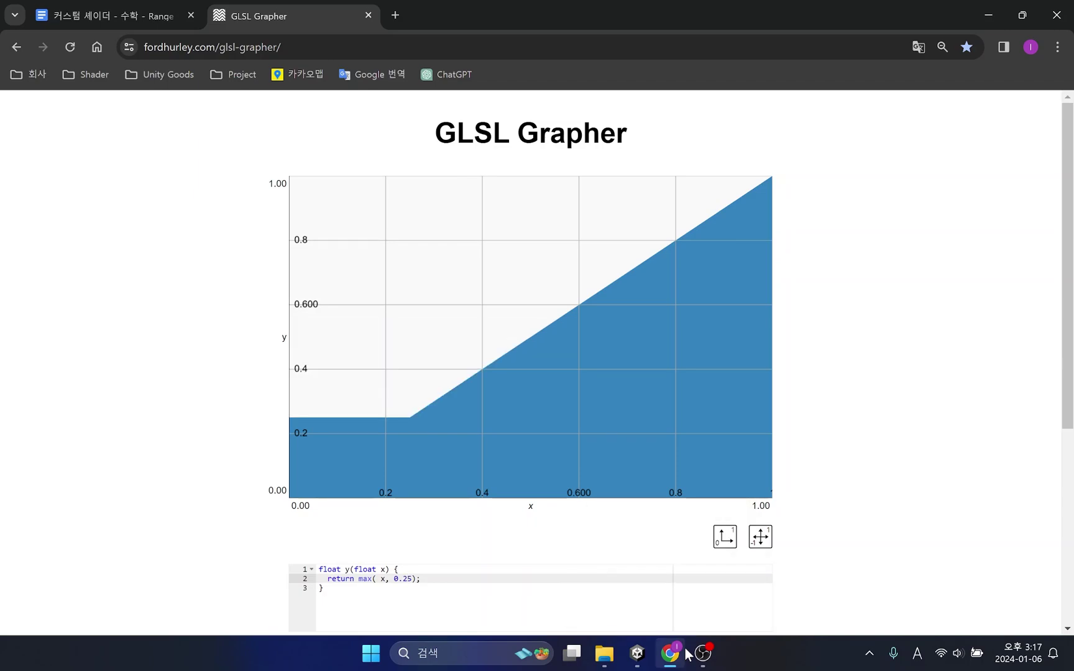
pyautogui.press('Delete')
pyautogui.write('3')
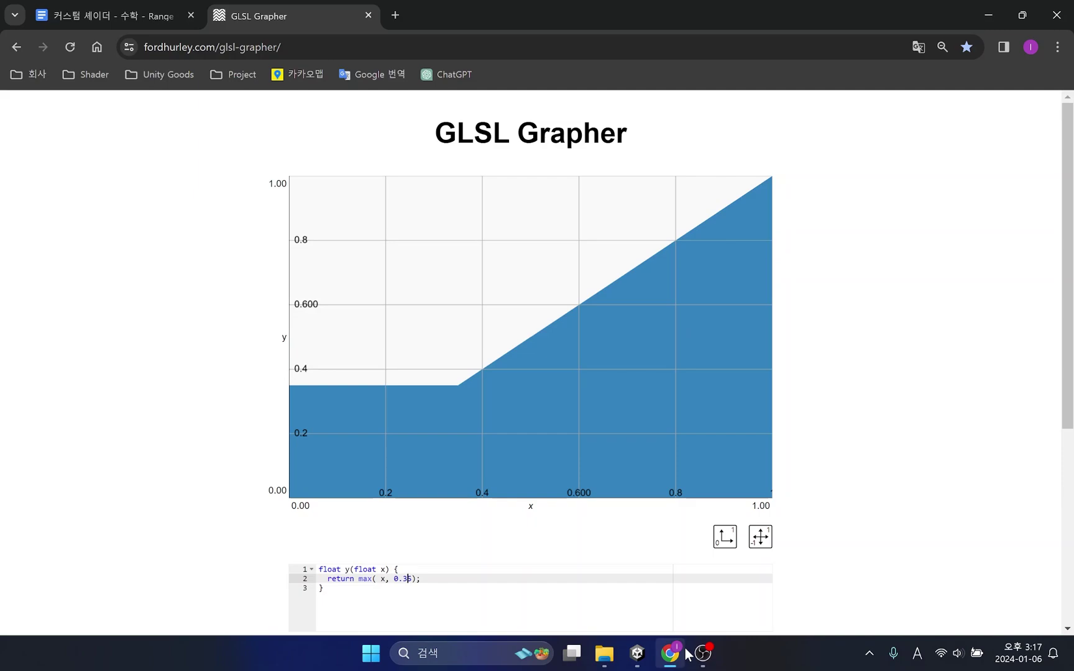
# Change max to min and step the constant down from 0.85 through 0.75 and 0.65
pyautogui.click(372, 579)
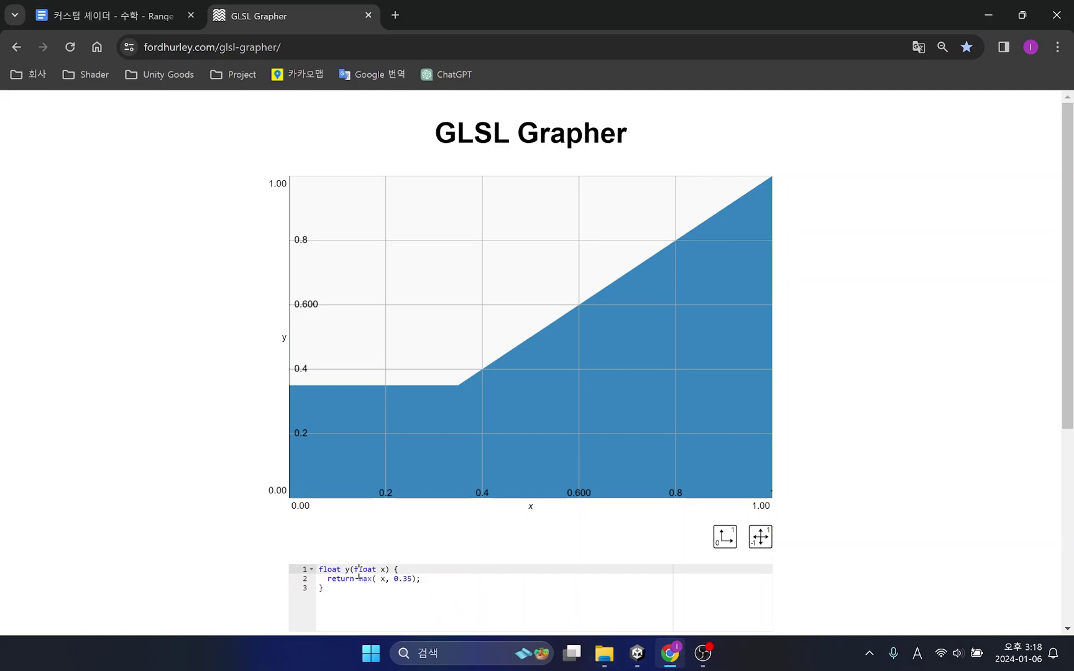
pyautogui.press('BackSpace')
pyautogui.press('BackSpace')
pyautogui.write('in')
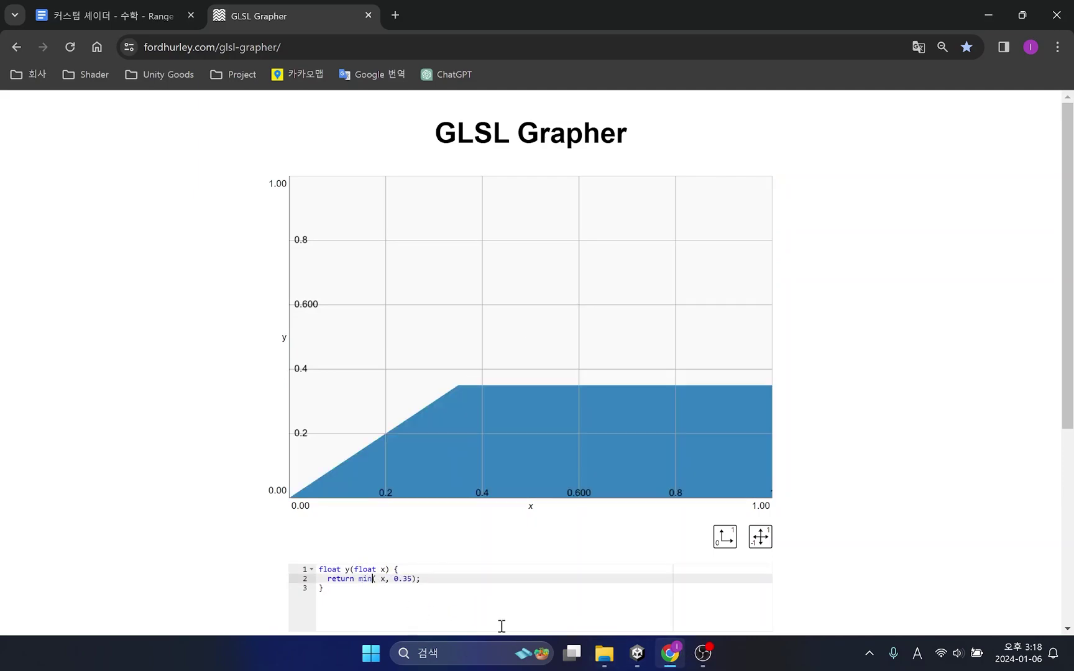
pyautogui.click(405, 579)
pyautogui.press('BackSpace')
pyautogui.write('8')
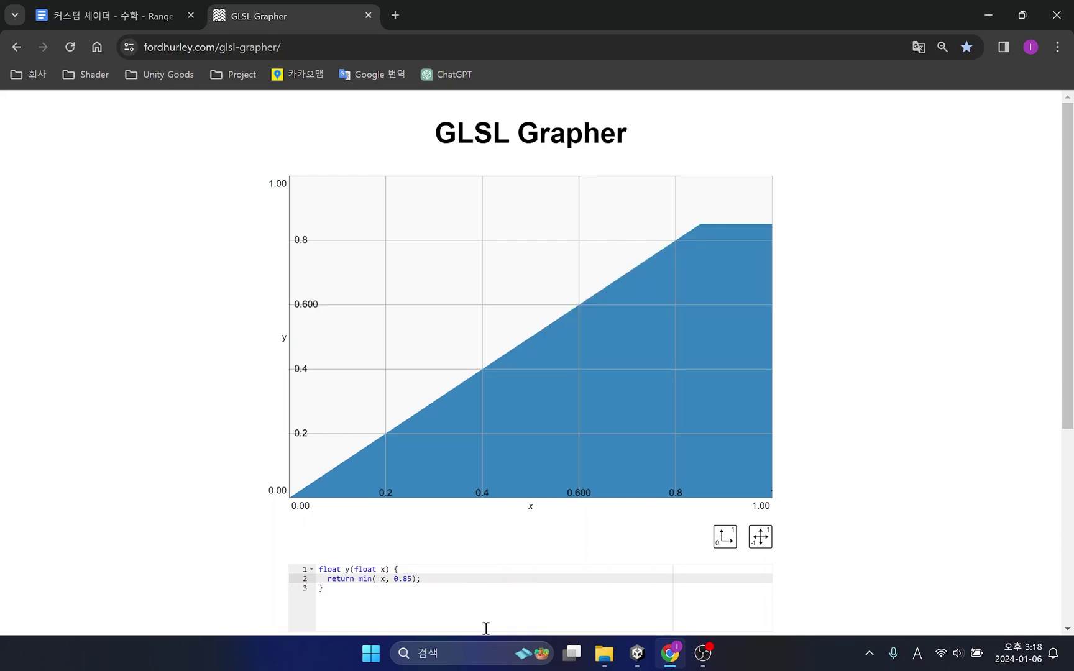
pyautogui.press('BackSpace')
pyautogui.write('7')
pyautogui.press('BackSpace')
pyautogui.write('6')
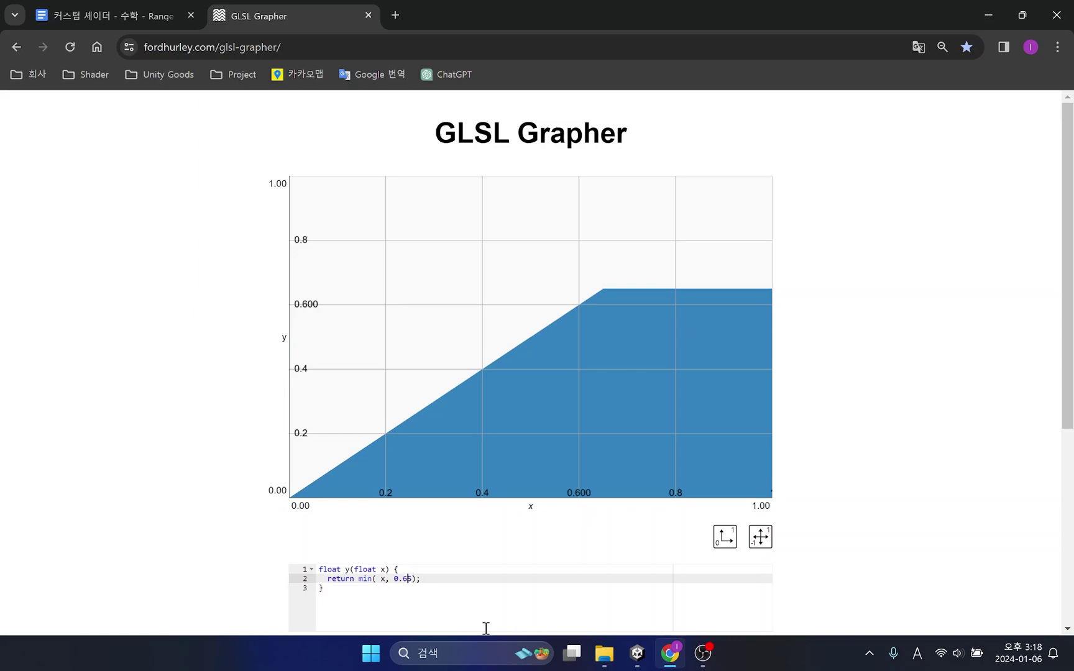
pyautogui.press('BackSpace')
# Add a Minimum node fed by Simple Noise with B set to 0.45
pyautogui.write('5')
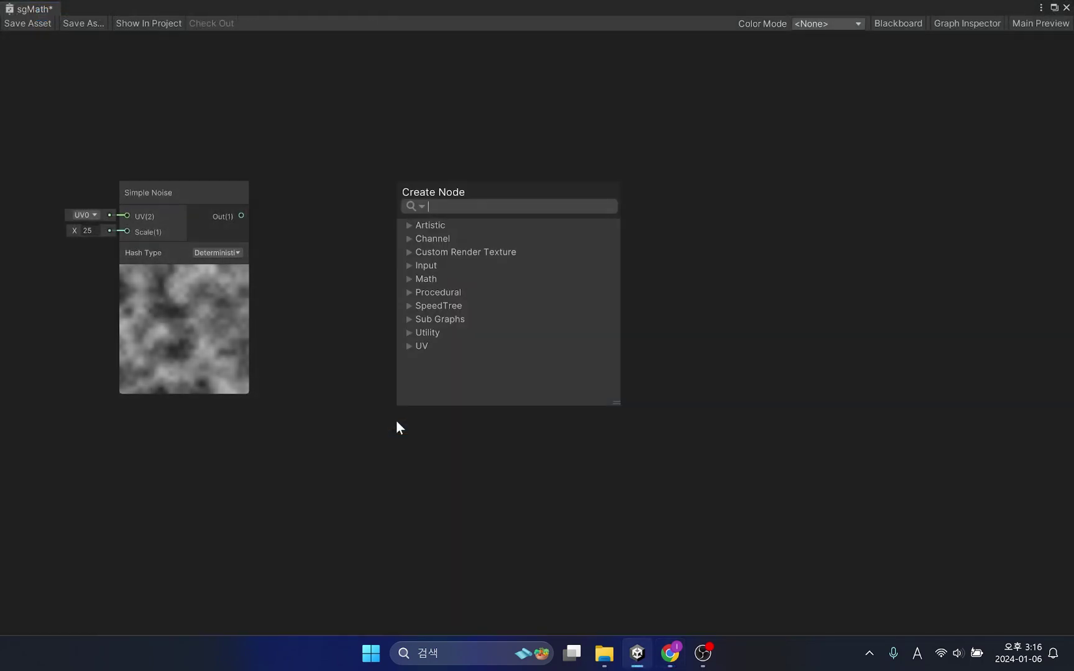
pyautogui.write('min')
pyautogui.press('Return')
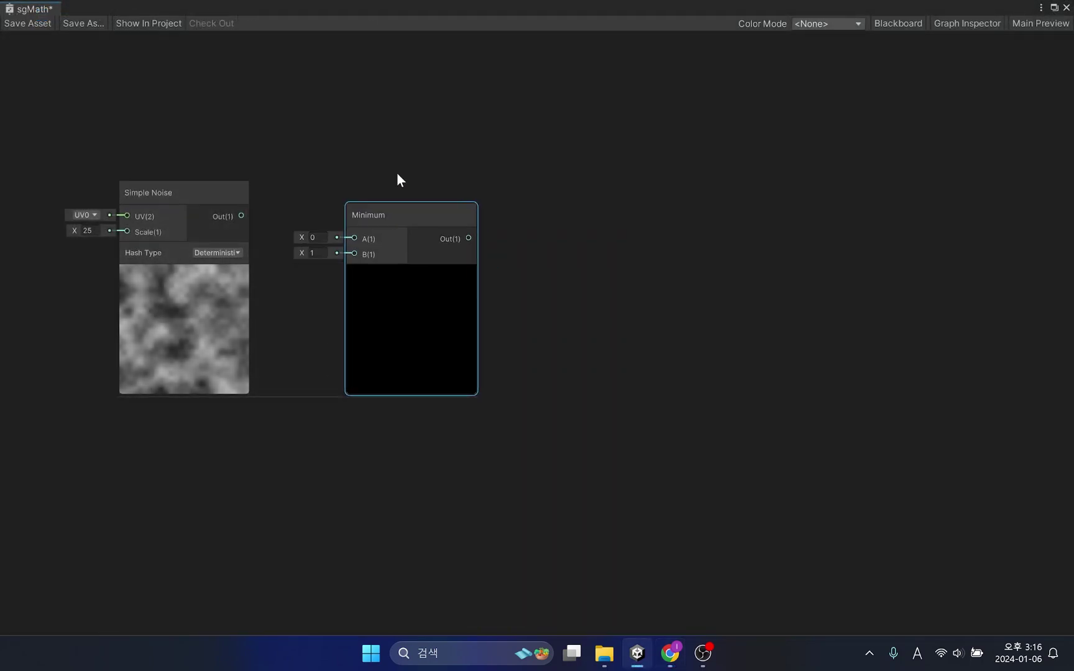
pyautogui.moveTo(242, 216); pyautogui.dragTo(346, 143)
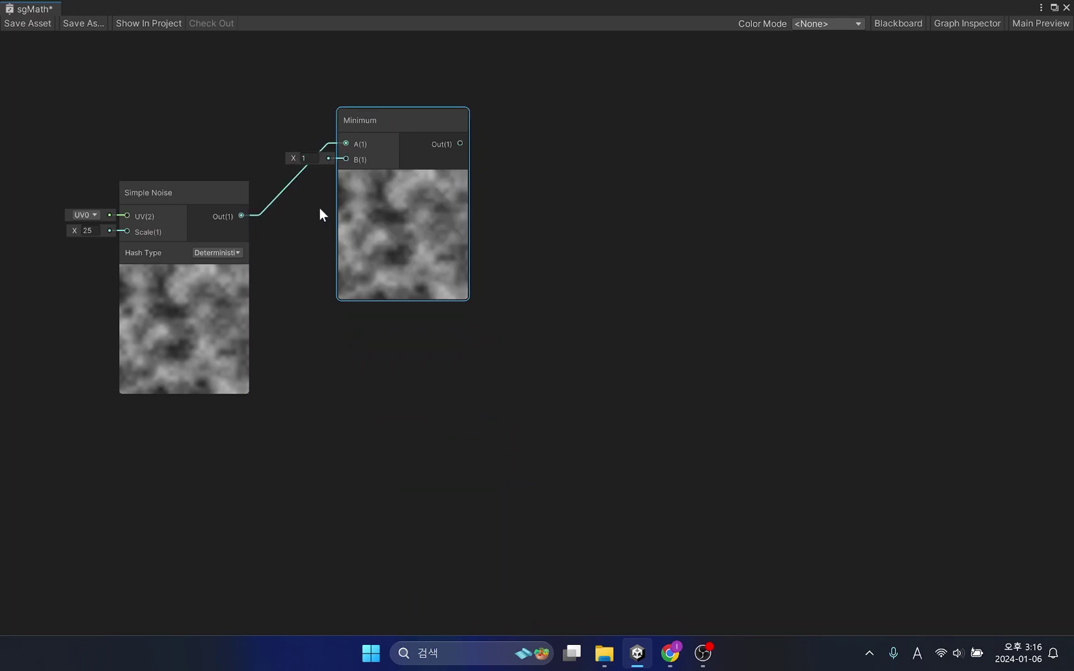
pyautogui.click(312, 158)
pyautogui.write('0.')
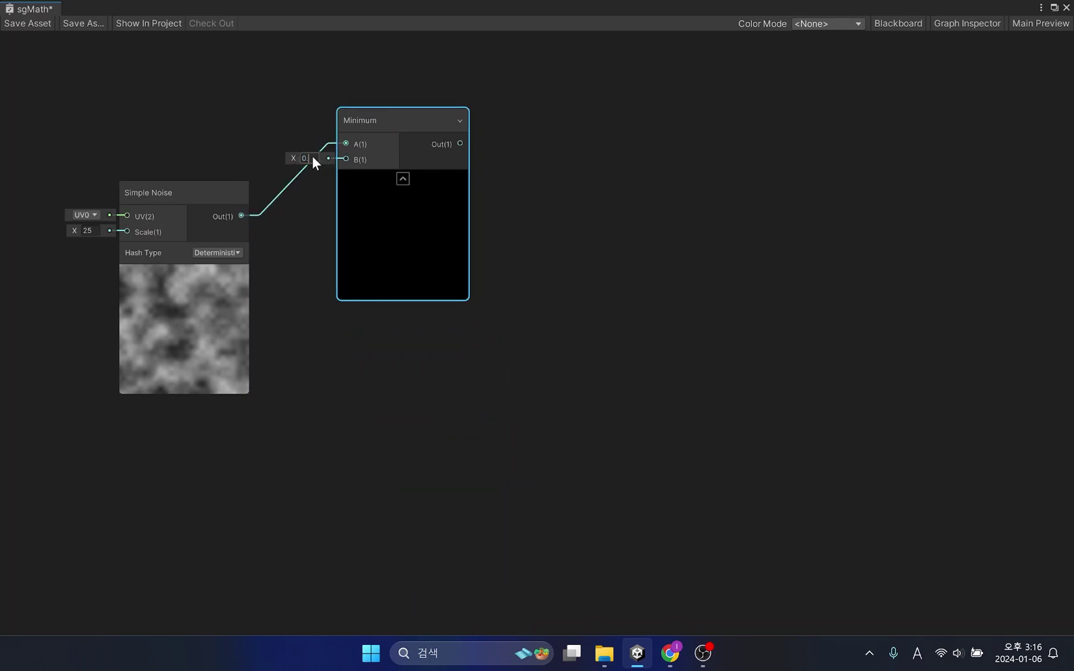
pyautogui.write('45')
pyautogui.click(386, 361)
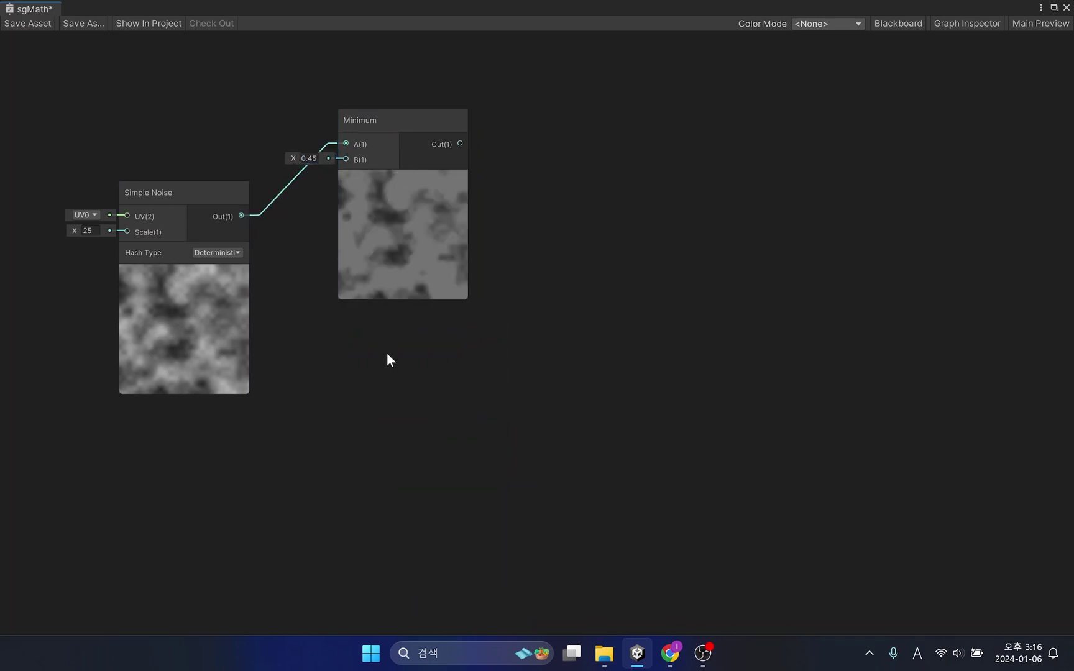
# Add a Maximum node below it, fed by Simple Noise, with B set to 0.45
pyautogui.press('space')
pyautogui.write('max')
pyautogui.press('Return')
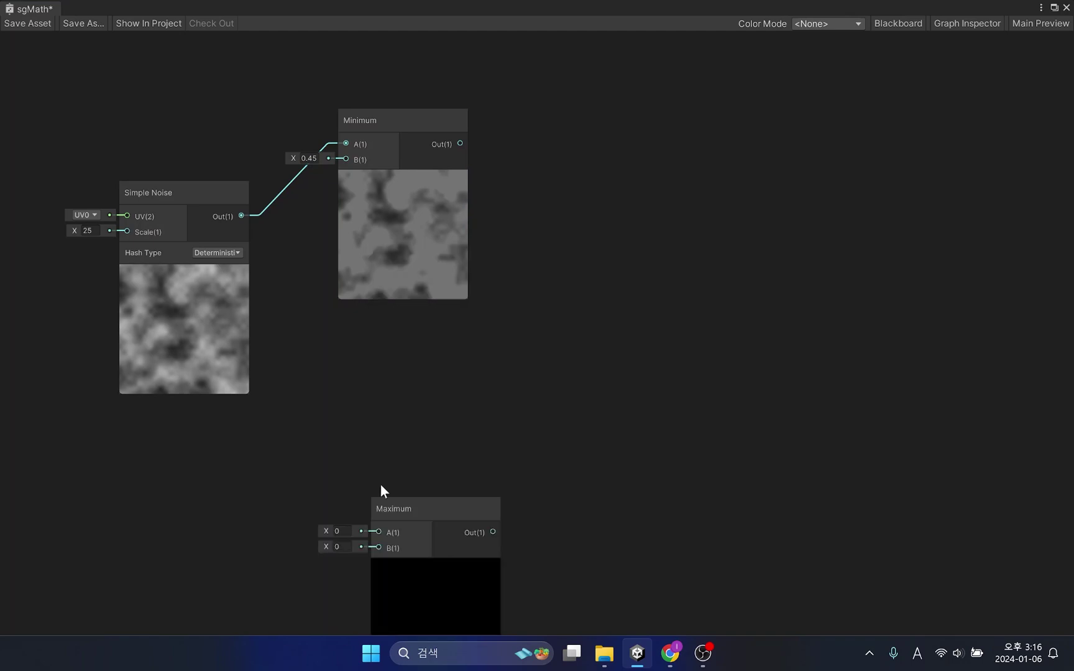
pyautogui.moveTo(447, 490); pyautogui.dragTo(414, 360)
pyautogui.moveTo(242, 216); pyautogui.dragTo(336, 387)
pyautogui.click(311, 401)
pyautogui.write('0.')
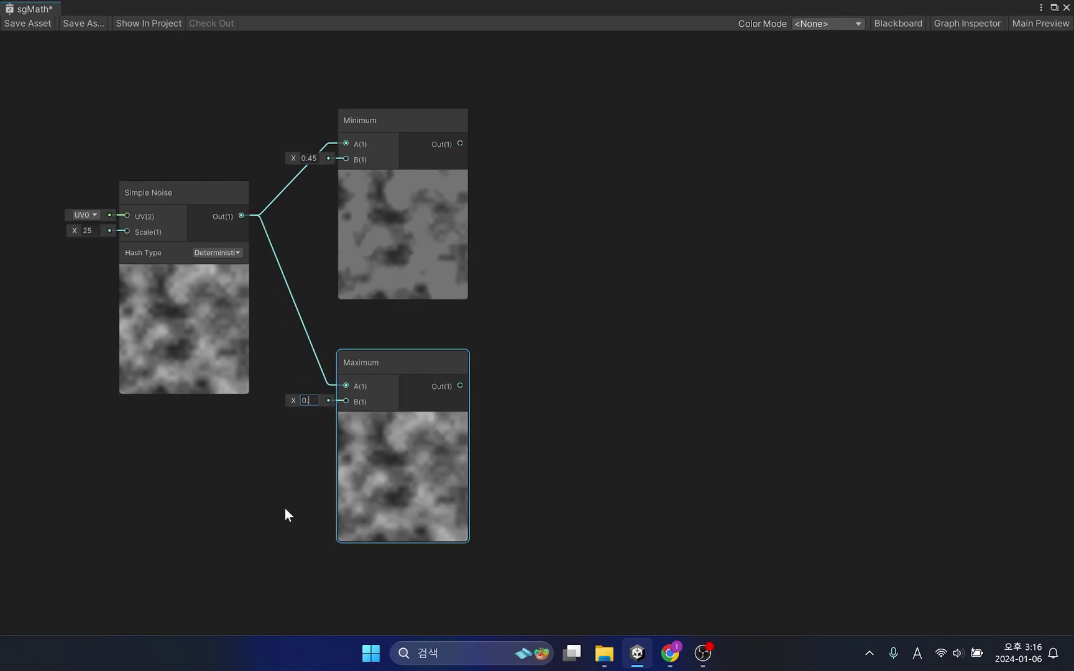
pyautogui.write('45')
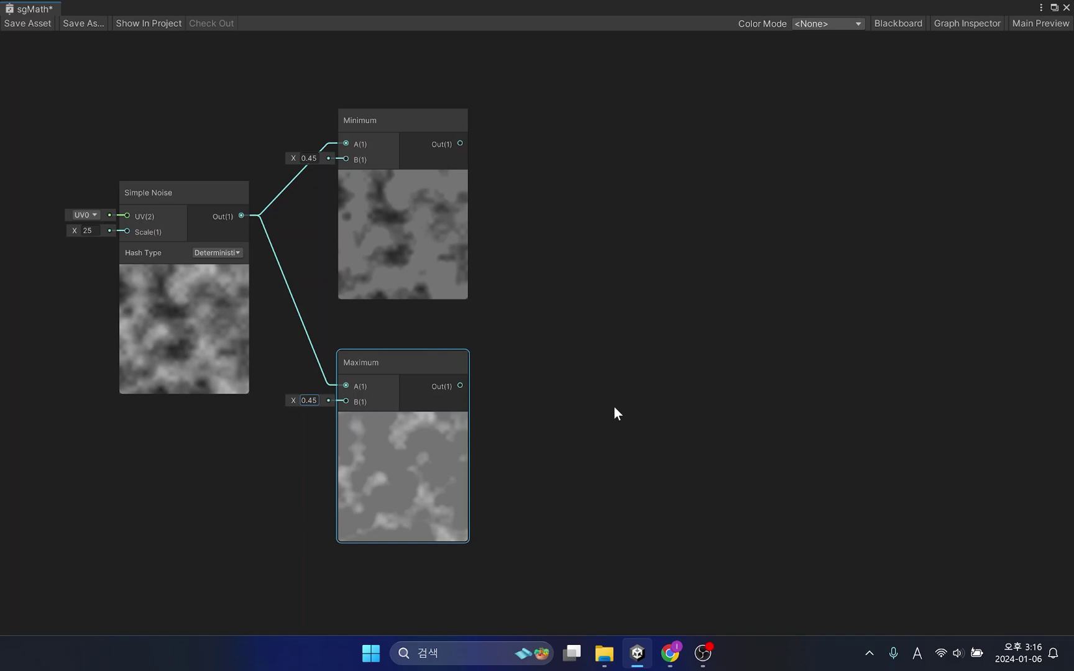
# Divide the Minimum output by the Maximum output, then set their B values to 0.43 and 0.39
pyautogui.click(614, 407)
pyautogui.press('space')
pyautogui.write('div')
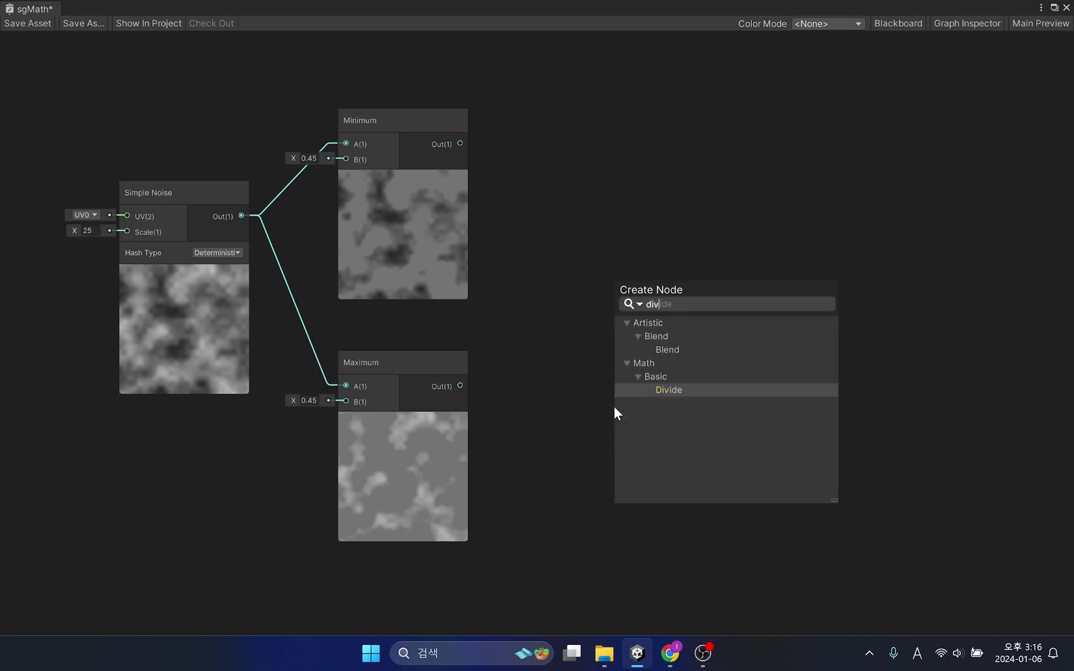
pyautogui.press('Return')
pyautogui.moveTo(687, 434); pyautogui.dragTo(624, 235)
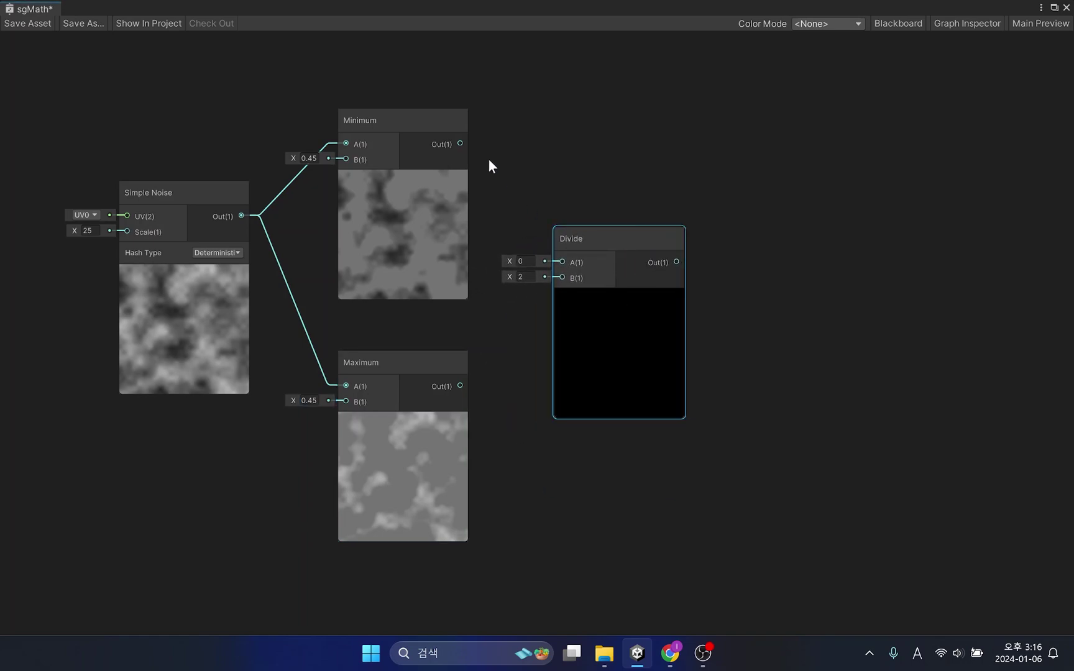
pyautogui.moveTo(460, 143); pyautogui.dragTo(562, 262)
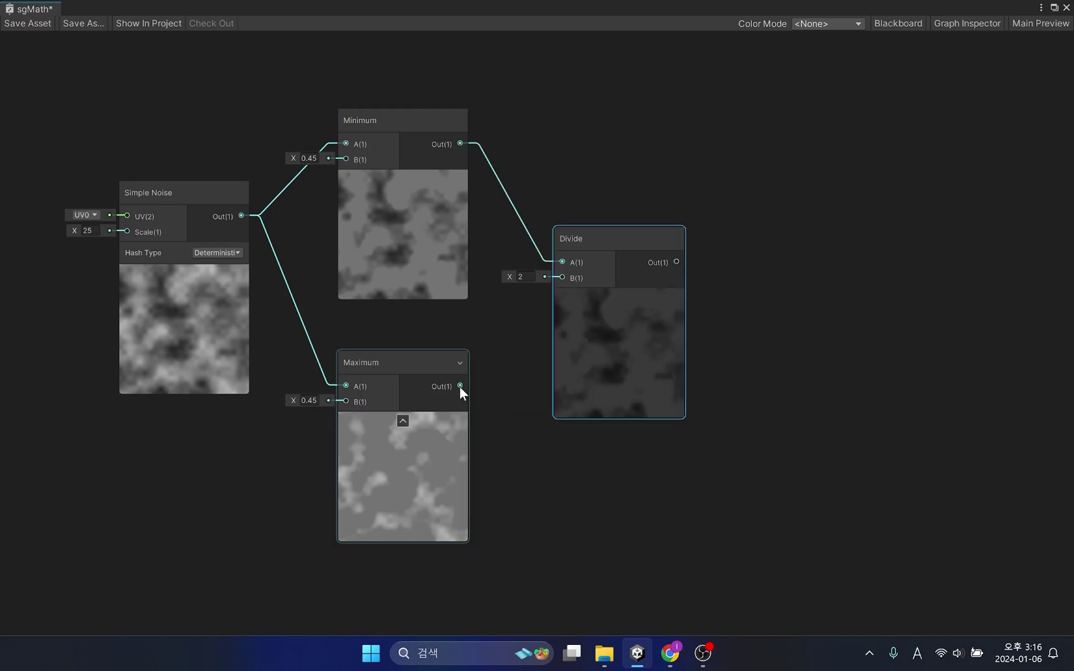
pyautogui.moveTo(460, 387); pyautogui.dragTo(562, 277)
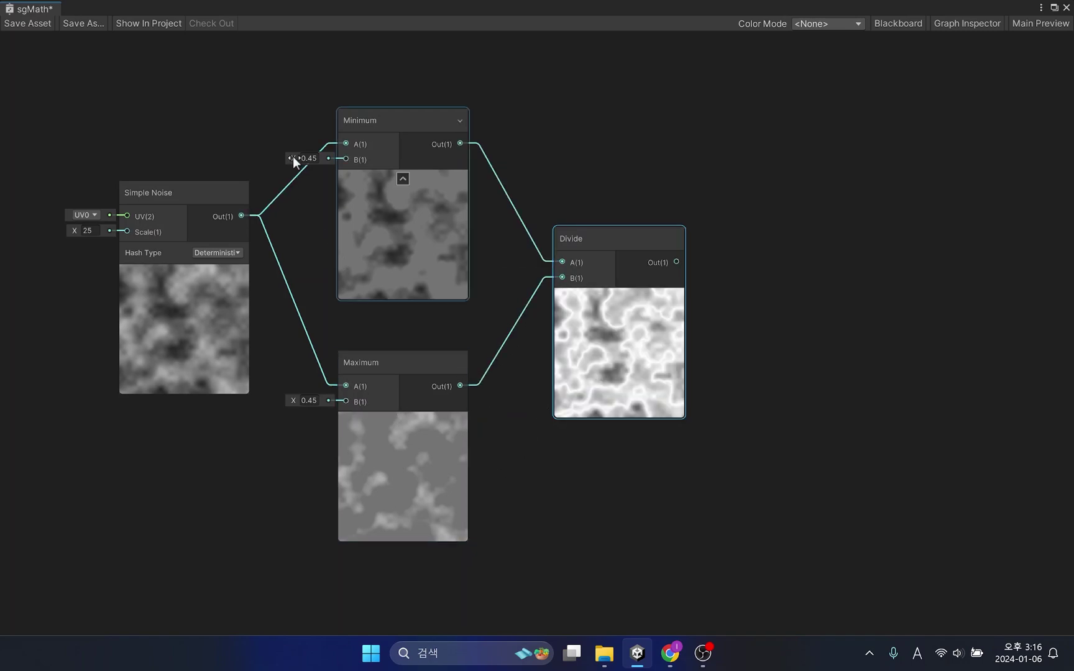
pyautogui.moveTo(293, 156); pyautogui.dragTo(297, 164)
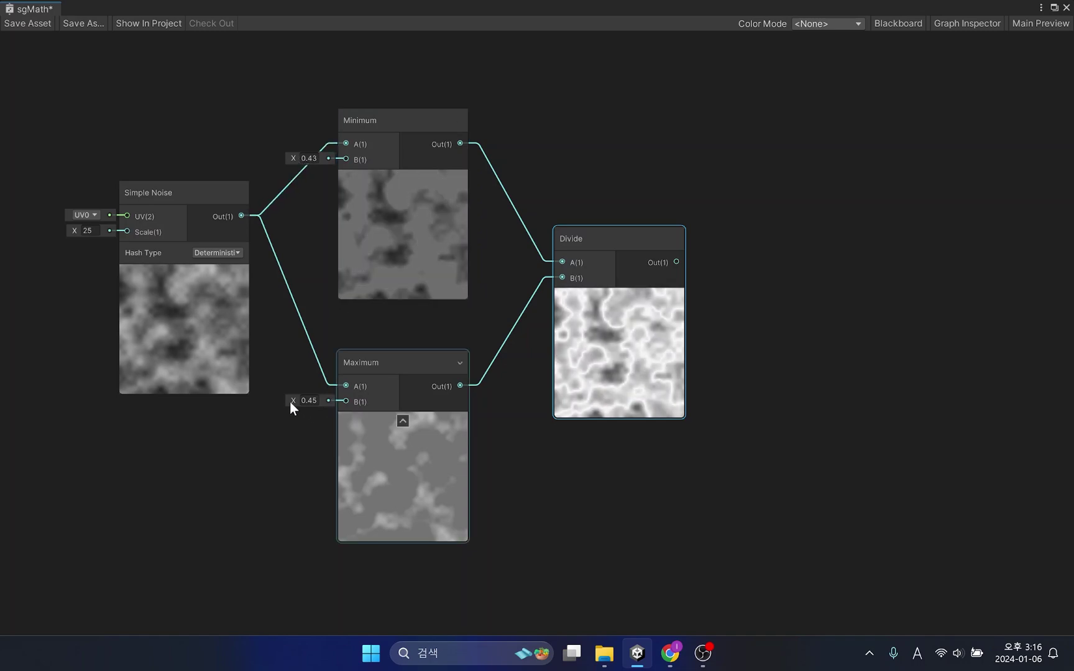
pyautogui.moveTo(293, 402); pyautogui.dragTo(291, 402)
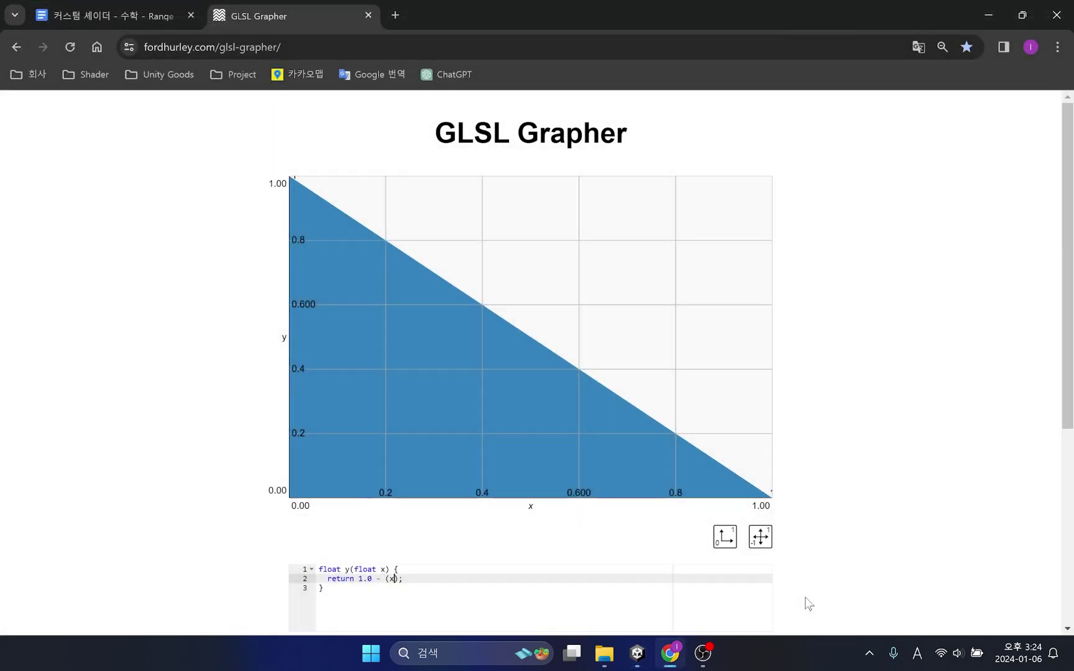
# Add an offset inside the parentheses, trying + 0.1, 0.2, 0.3, 0.6, 0.1 and 0.0
pyautogui.write('+ 0.1')
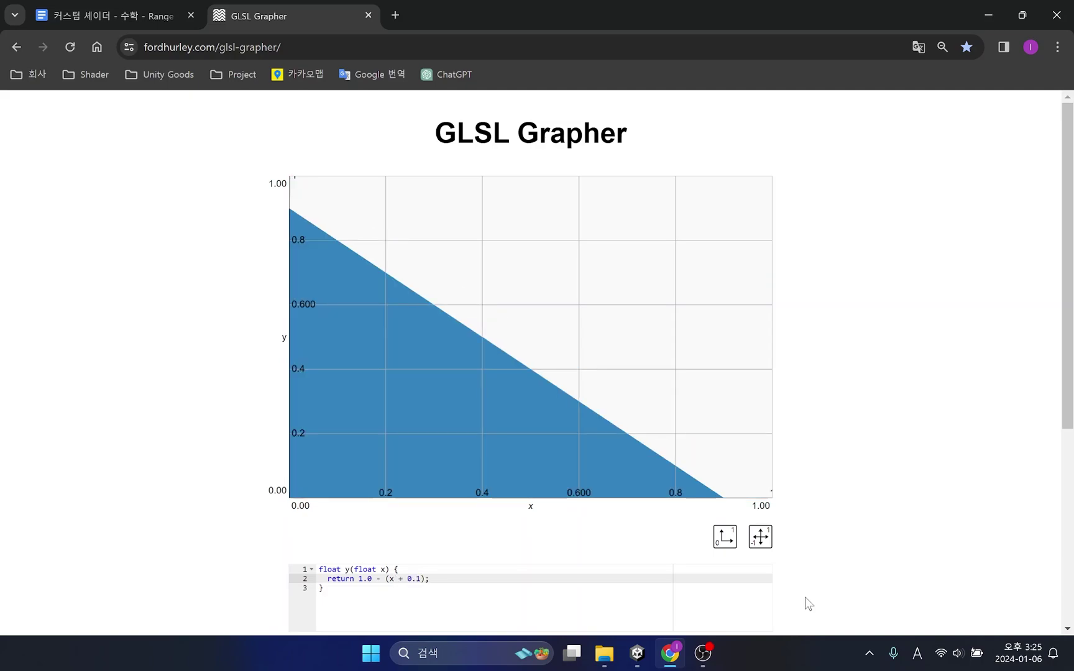
pyautogui.press('BackSpace')
pyautogui.write('2')
pyautogui.press('BackSpace')
pyautogui.write('3')
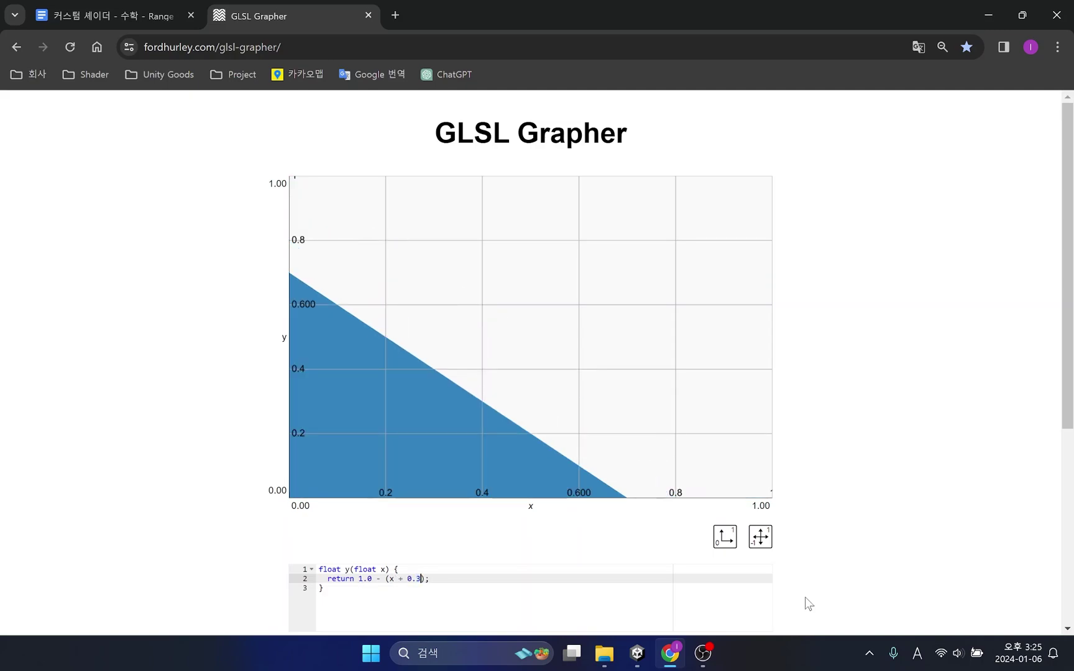
pyautogui.press('BackSpace')
pyautogui.write('6')
pyautogui.press('BackSpace')
pyautogui.write('1')
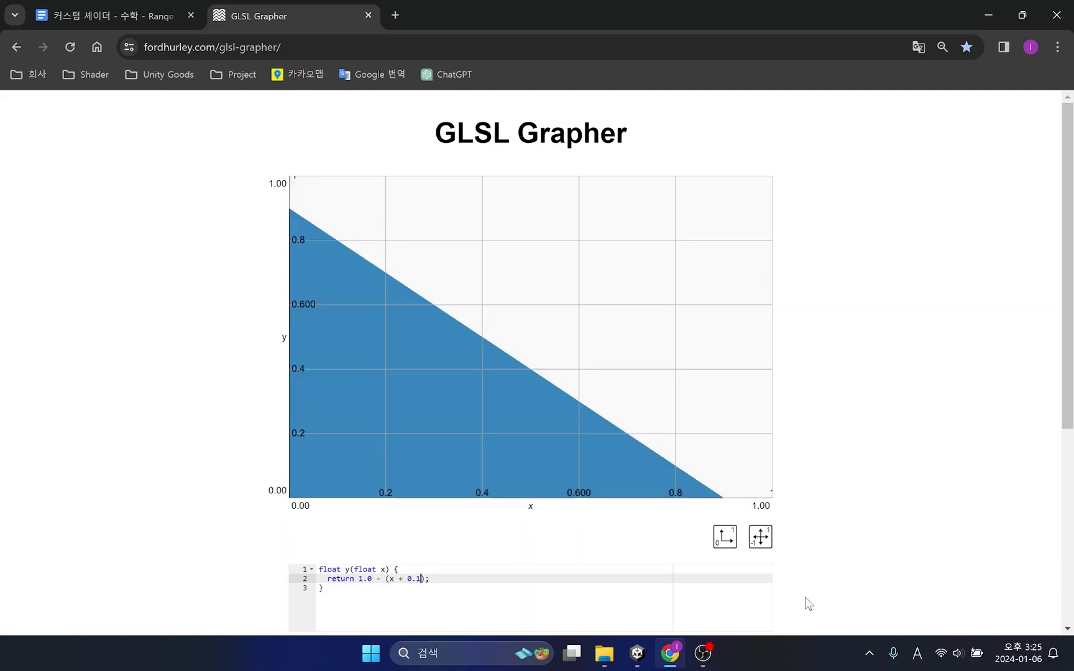
pyautogui.press('BackSpace')
pyautogui.write('0')
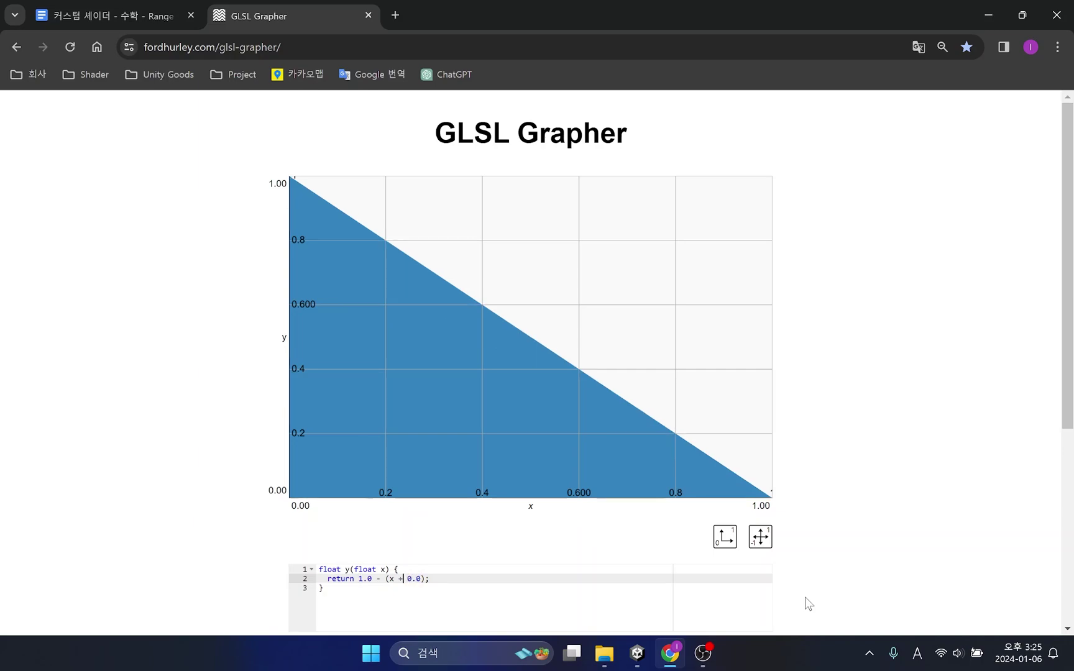
# Switch the plus to a minus and set the subtracted offset to 0.2
pyautogui.press('BackSpace')
pyautogui.write('1')
pyautogui.press('BackSpace')
pyautogui.write('-')
pyautogui.press('Right')
pyautogui.press('Right')
pyautogui.press('BackSpace')
pyautogui.write('1')
pyautogui.press('BackSpace')
pyautogui.write('2')
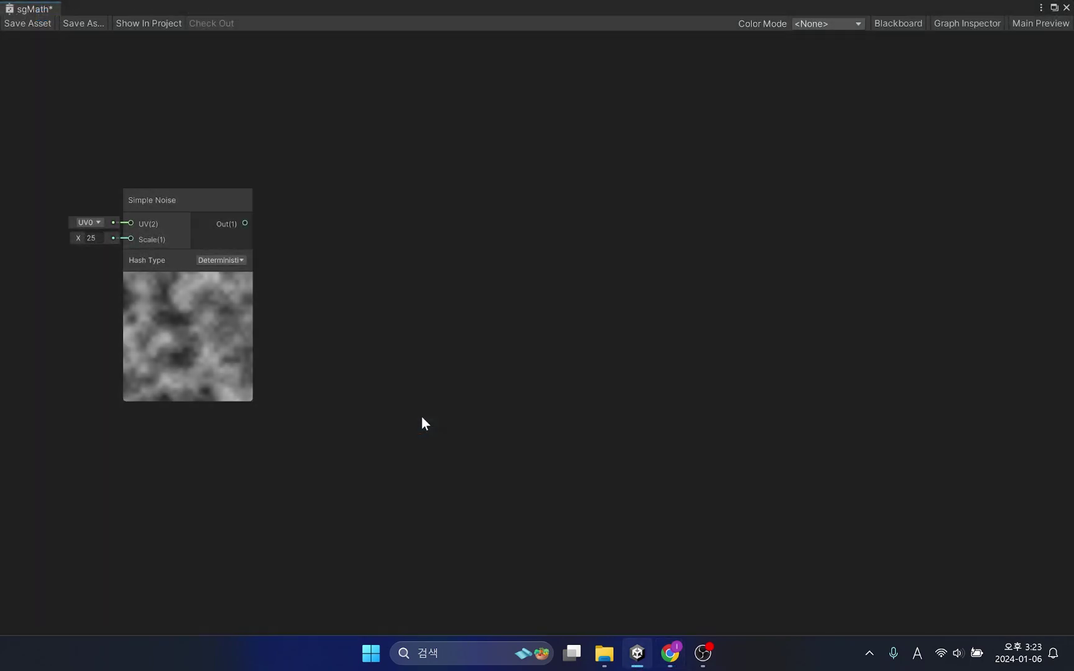
# Add a One Minus node fed by the Simple Noise output
pyautogui.press('space')
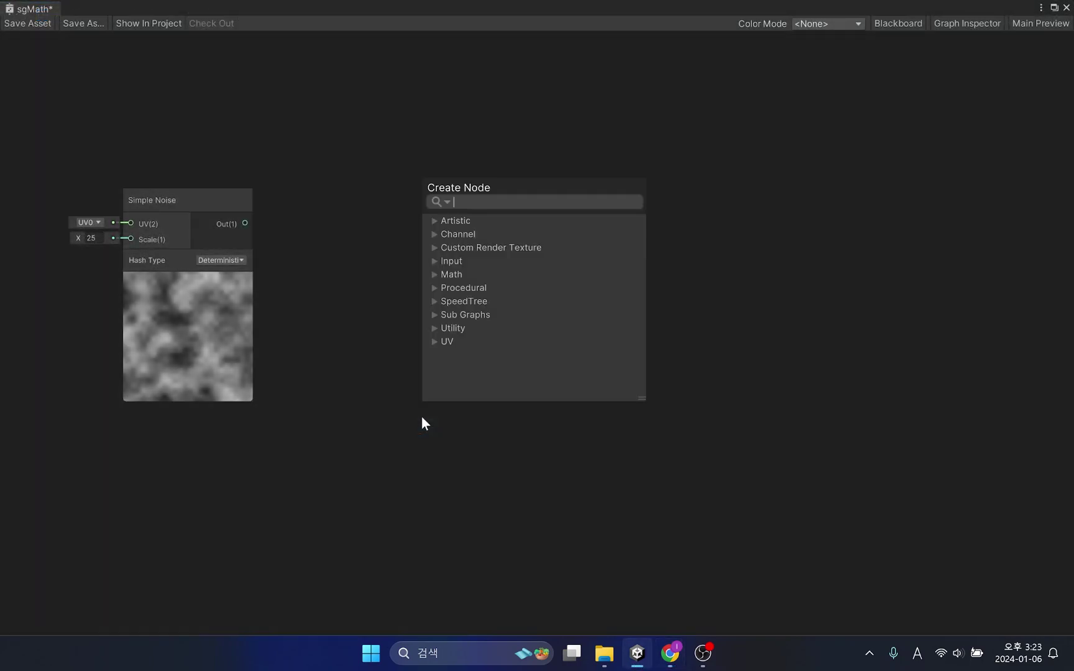
pyautogui.write('one minus')
pyautogui.press('Return')
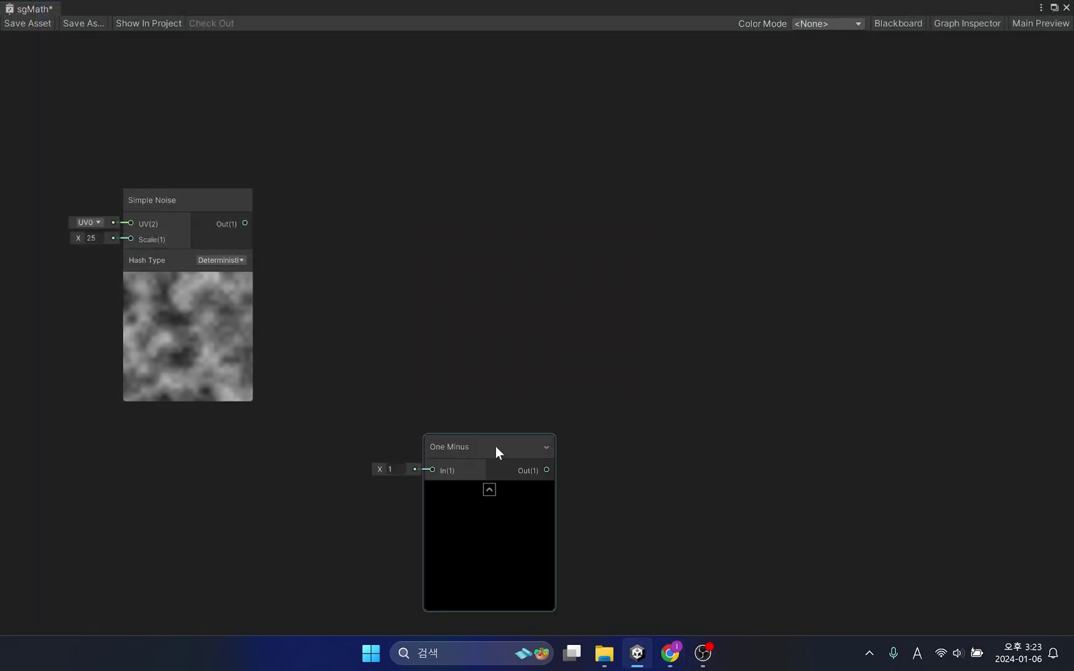
pyautogui.moveTo(496, 451); pyautogui.dragTo(445, 227)
pyautogui.moveTo(245, 223); pyautogui.dragTo(380, 246)
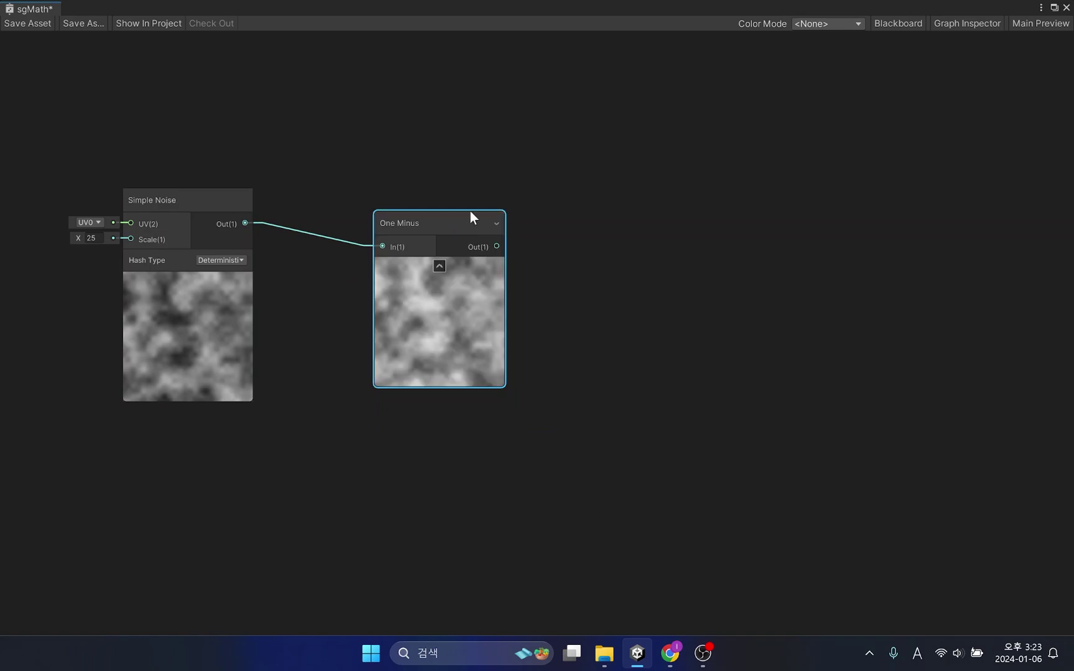
pyautogui.moveTo(470, 214); pyautogui.dragTo(603, 199)
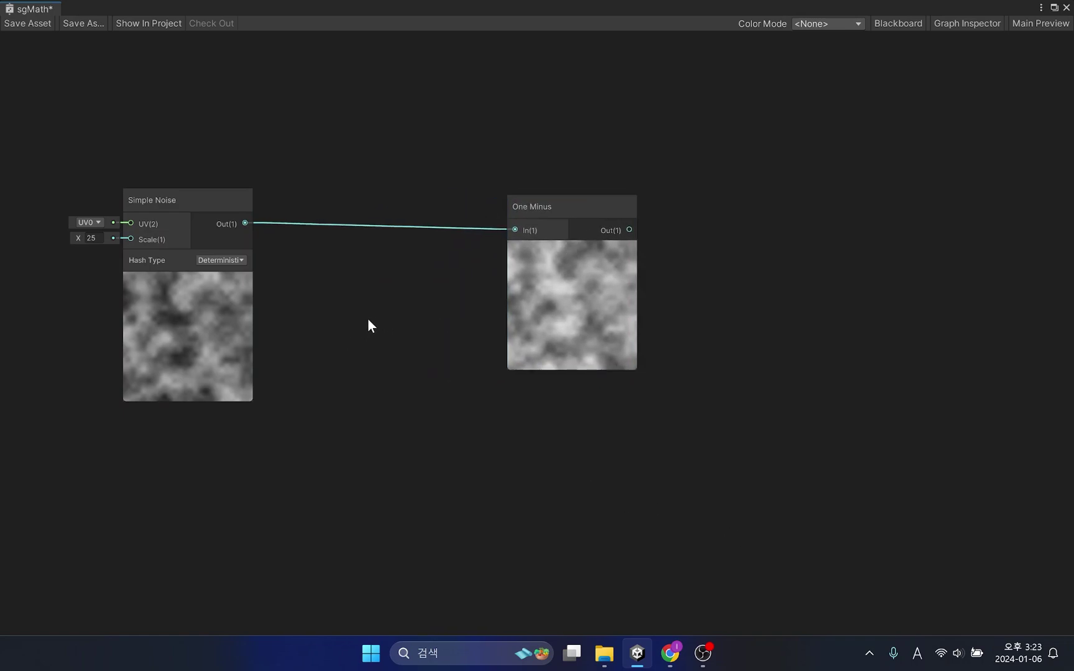
# Insert a Clamp between Simple Noise and One Minus and raise its Min to about 0.34
pyautogui.press('space')
pyautogui.write('cla')
pyautogui.press('Return')
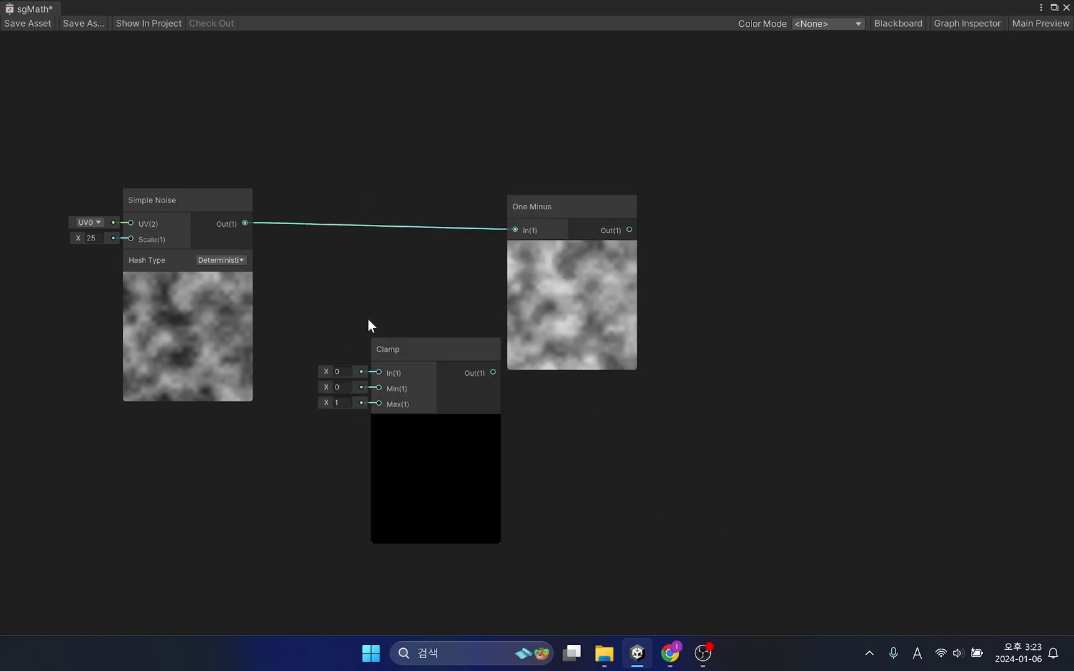
pyautogui.moveTo(425, 344); pyautogui.dragTo(375, 273)
pyautogui.moveTo(245, 223); pyautogui.dragTo(325, 296)
pyautogui.moveTo(440, 296); pyautogui.dragTo(515, 230)
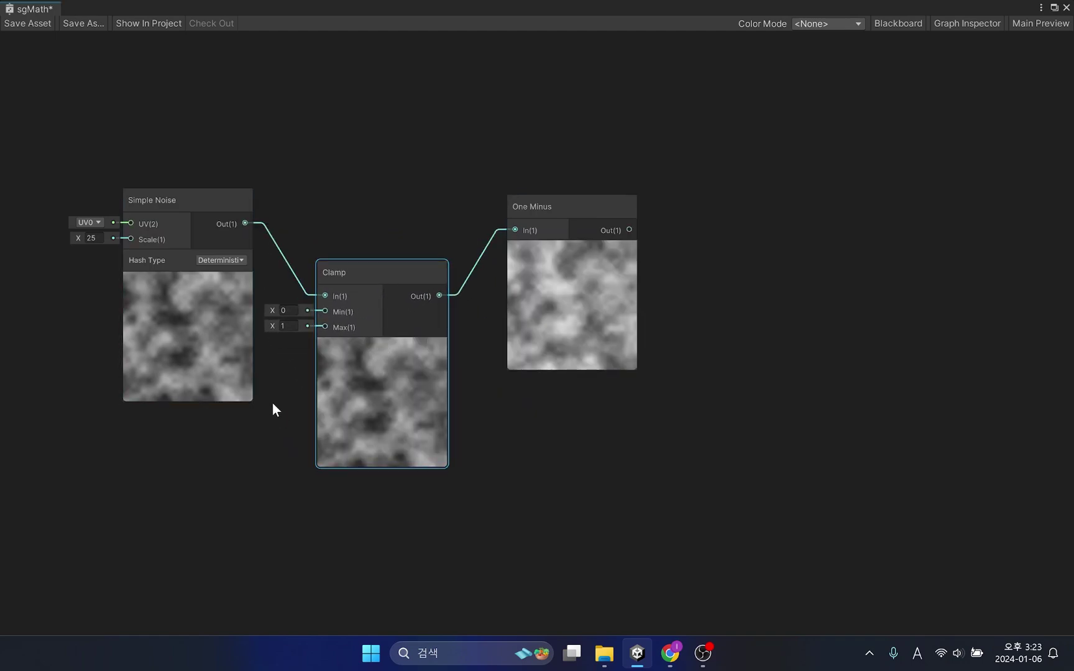
pyautogui.moveTo(272, 310)
pyautogui.mouseDown()
pyautogui.moveTo(284, 314)
pyautogui.moveTo(254, 327)
pyautogui.moveTo(273, 334)
pyautogui.moveTo(270, 311)
pyautogui.mouseUp()
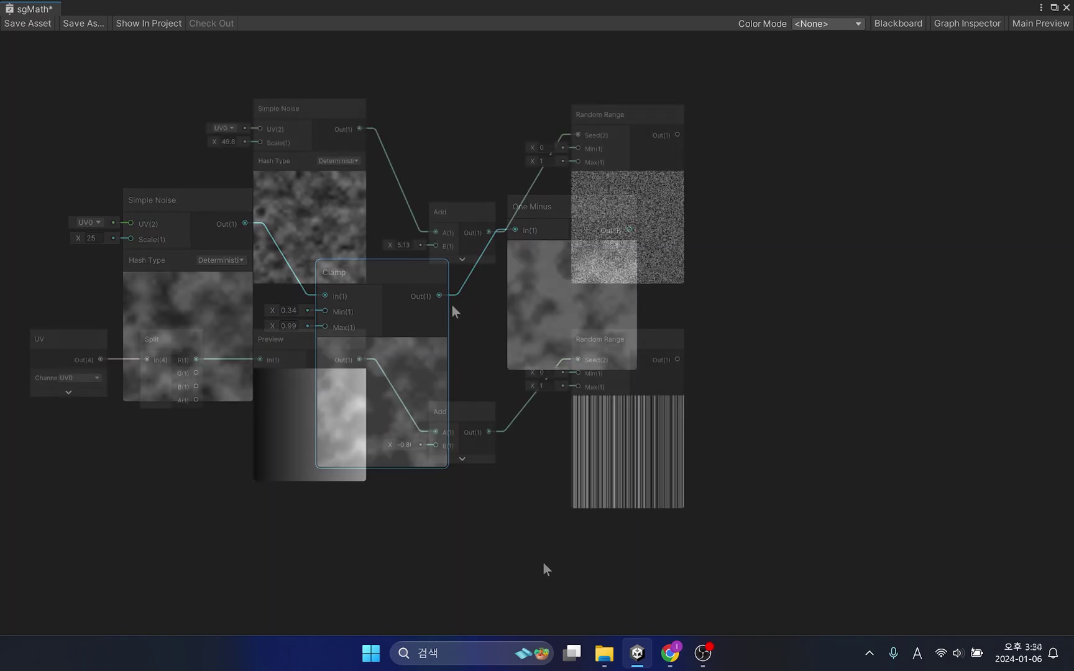
# Change the upper and lower Add B offsets, the lower to -0.6, reseeding both Random Range patterns
pyautogui.moveTo(388, 242); pyautogui.dragTo(429, 299)
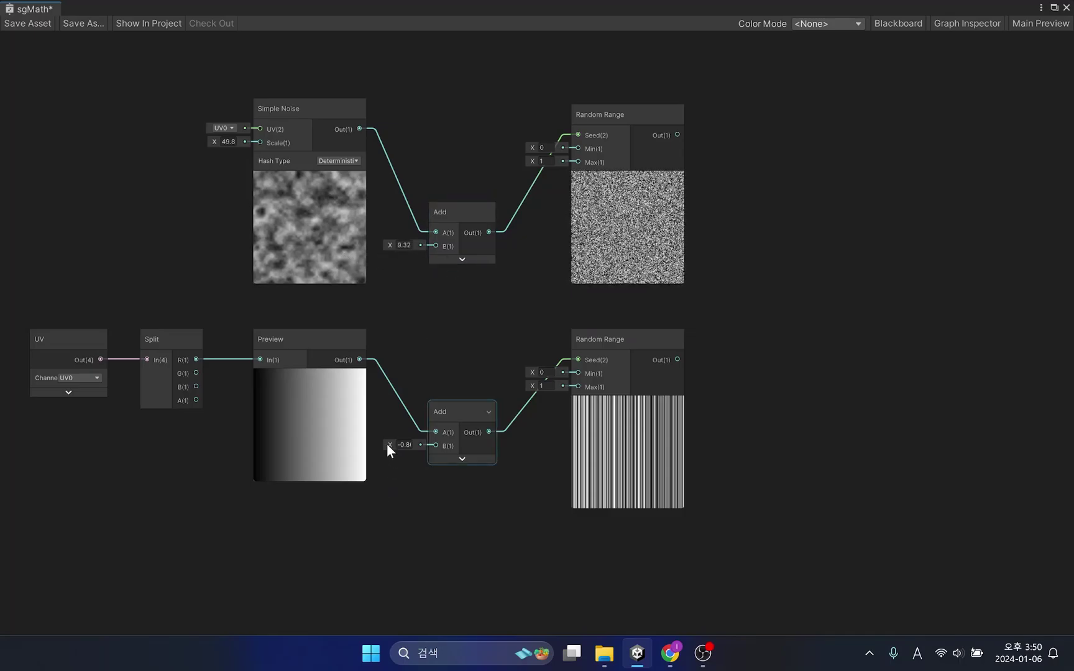
pyautogui.moveTo(389, 445)
pyautogui.mouseDown()
pyautogui.moveTo(327, 448)
pyautogui.moveTo(408, 462)
pyautogui.moveTo(358, 454)
pyautogui.moveTo(424, 455)
pyautogui.moveTo(359, 451)
pyautogui.moveTo(415, 453)
pyautogui.moveTo(378, 447)
pyautogui.moveTo(393, 448)
pyautogui.mouseUp()
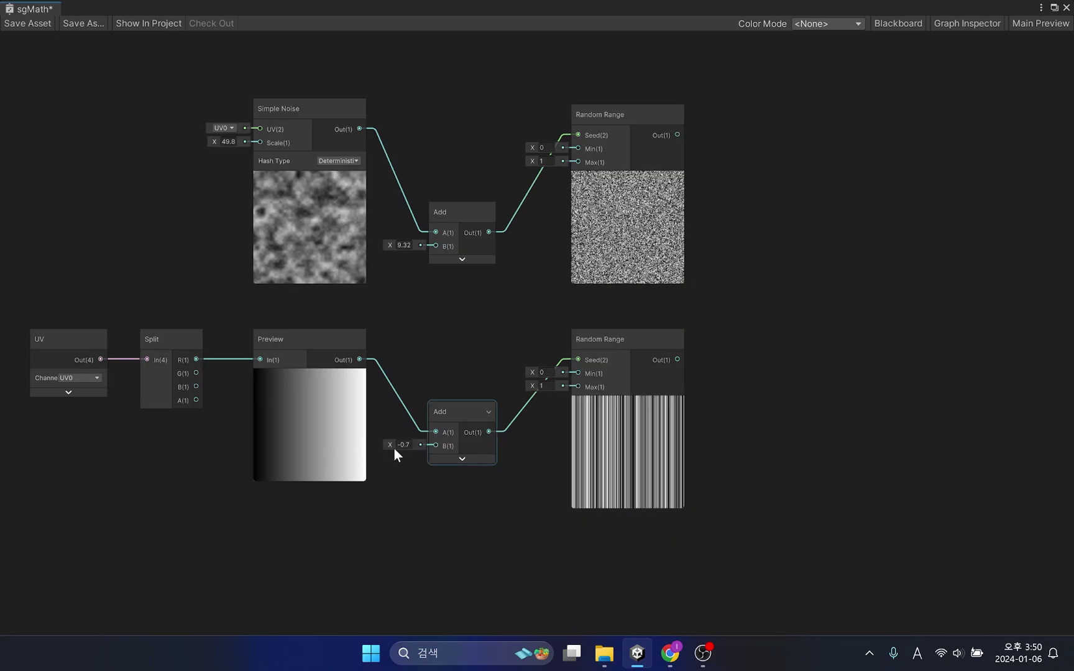
pyautogui.moveTo(389, 246); pyautogui.dragTo(529, 477)
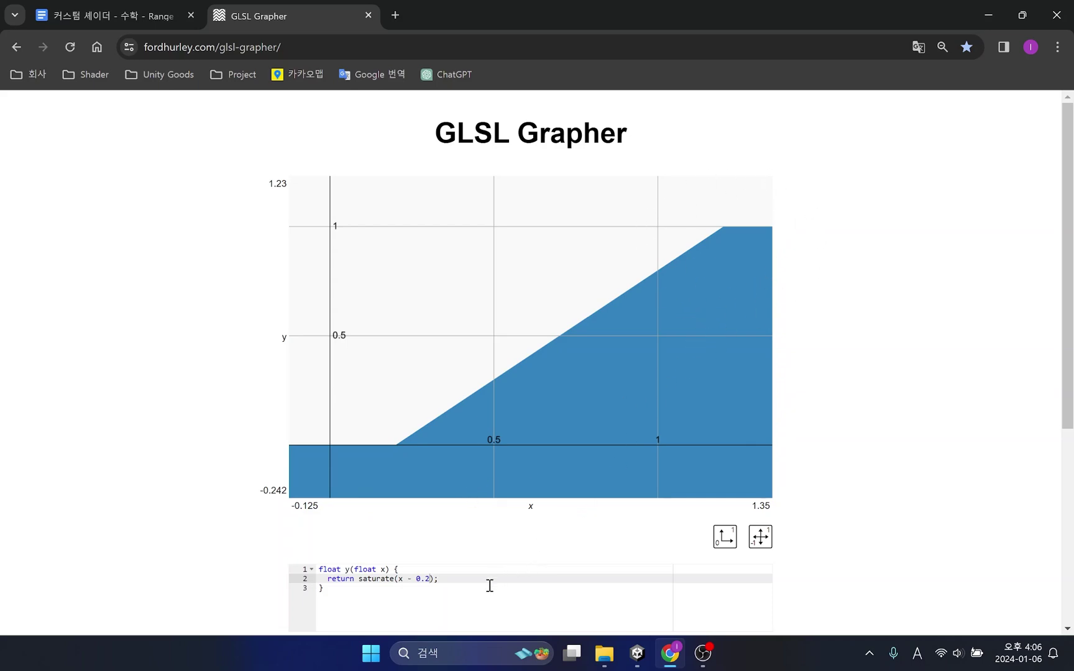
# Delete saturate to plot the raw x - 0.2 line, zoom the plot out, then retype saturate
pyautogui.doubleClick(394, 581)
pyautogui.press('BackSpace')
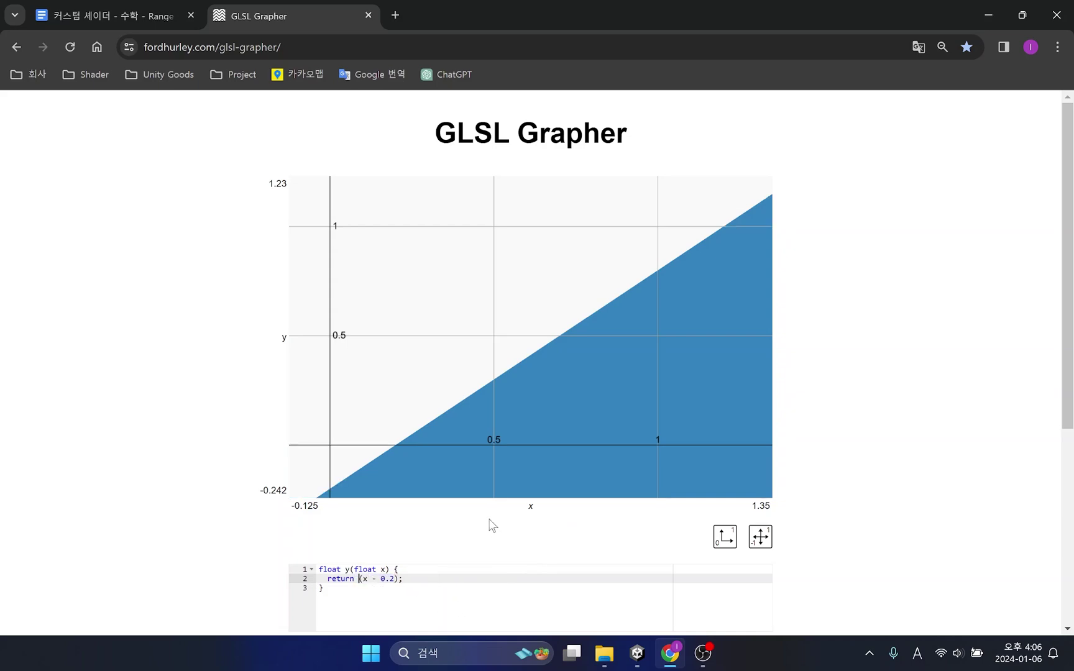
pyautogui.scroll(-3, 536, 429)
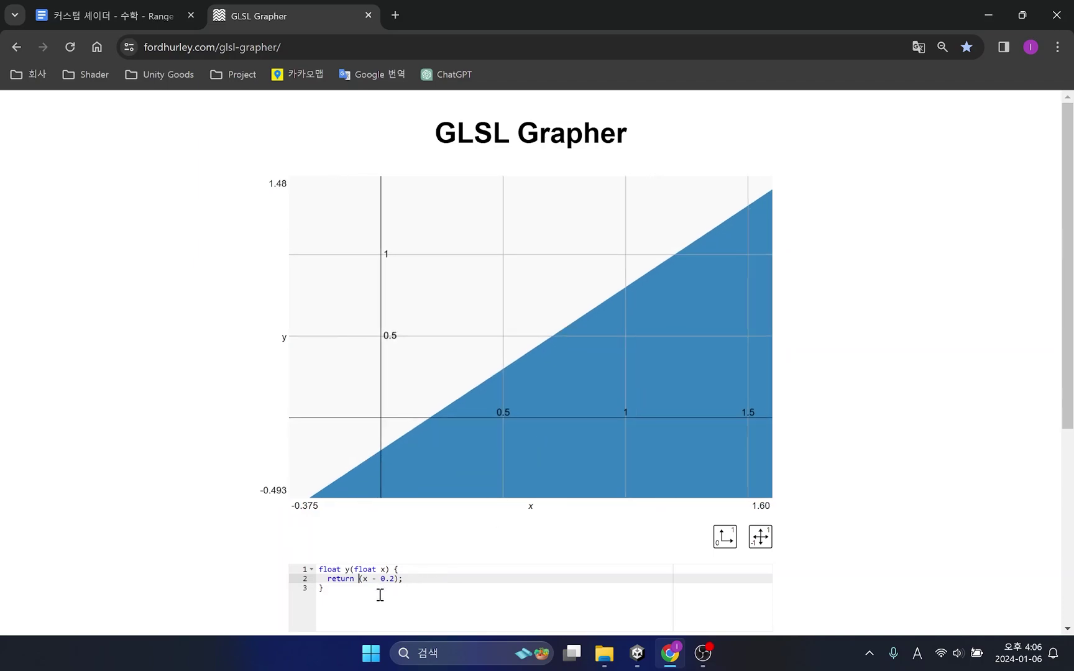
pyautogui.write('sa')
pyautogui.write('tura')
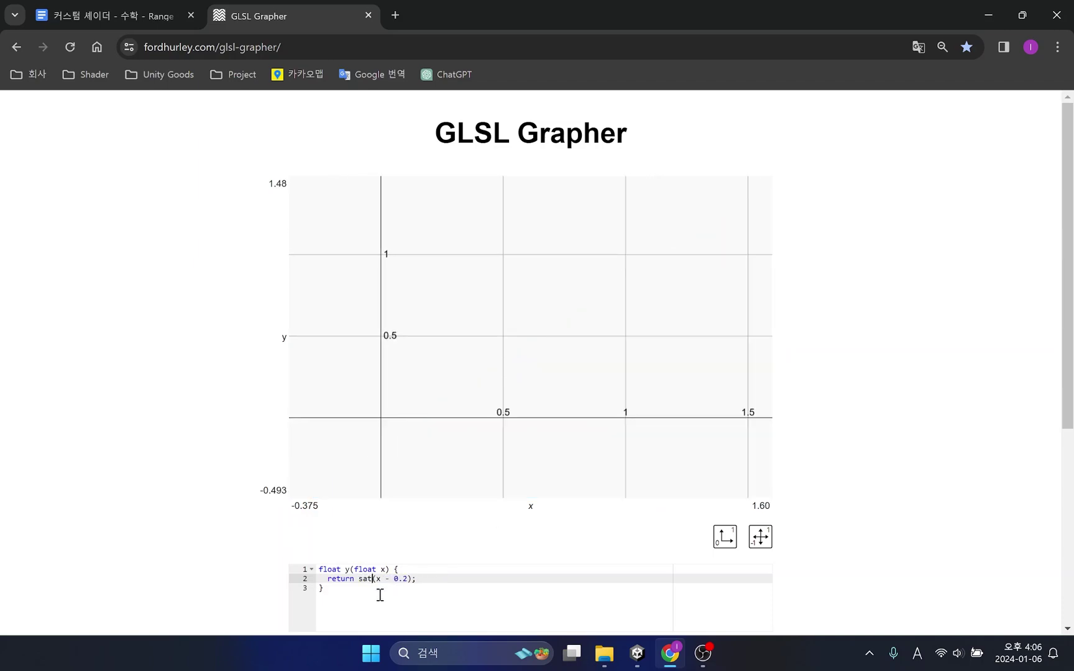
pyautogui.write('te')
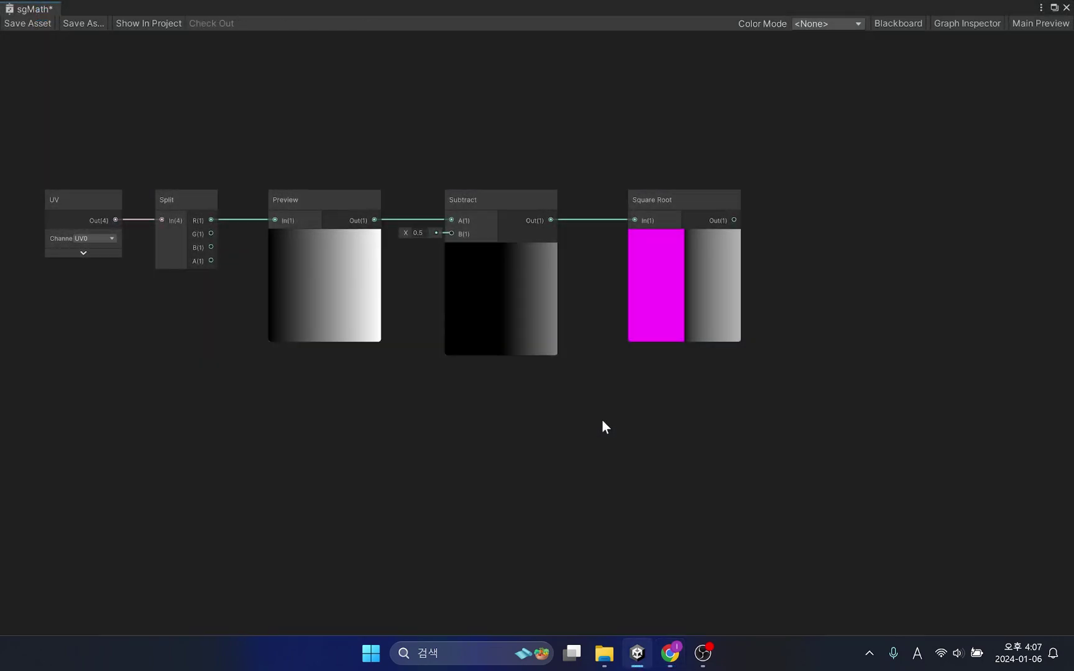
# Insert a Saturate node between Subtract and Square Root, and set Subtract's B to 0.53
pyautogui.press('space')
pyautogui.write('satu')
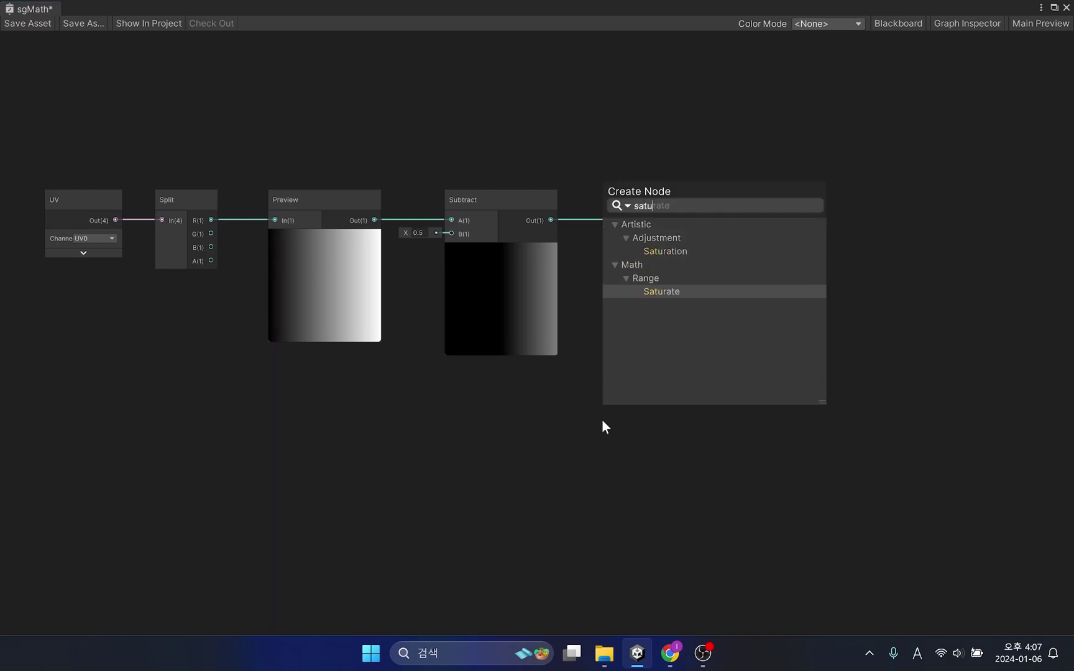
pyautogui.press('Return')
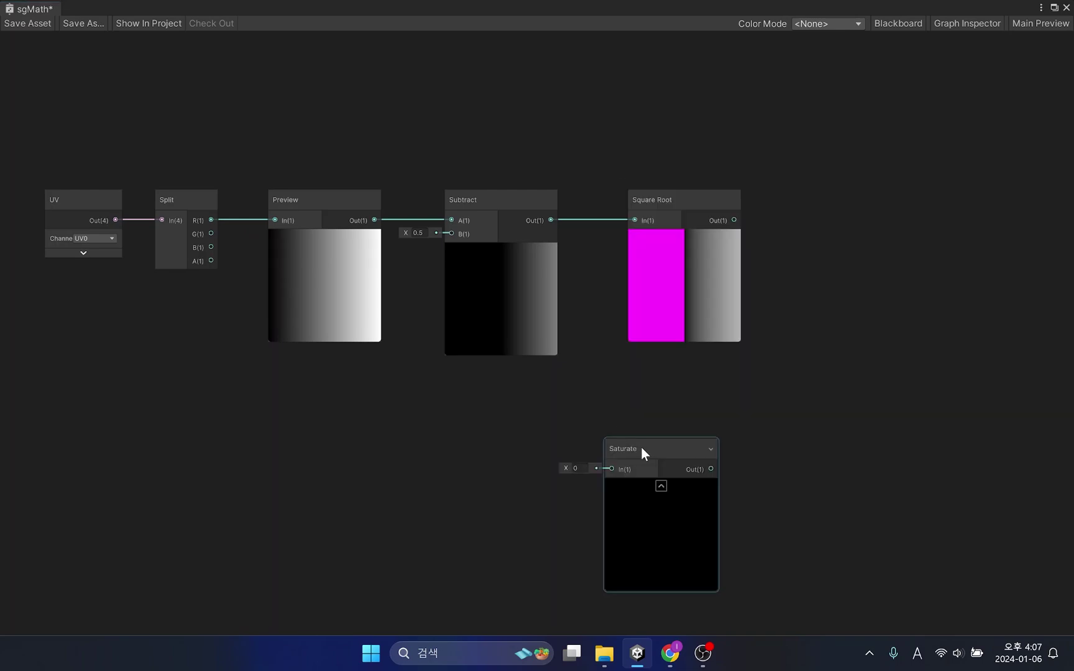
pyautogui.moveTo(643, 449); pyautogui.dragTo(574, 369)
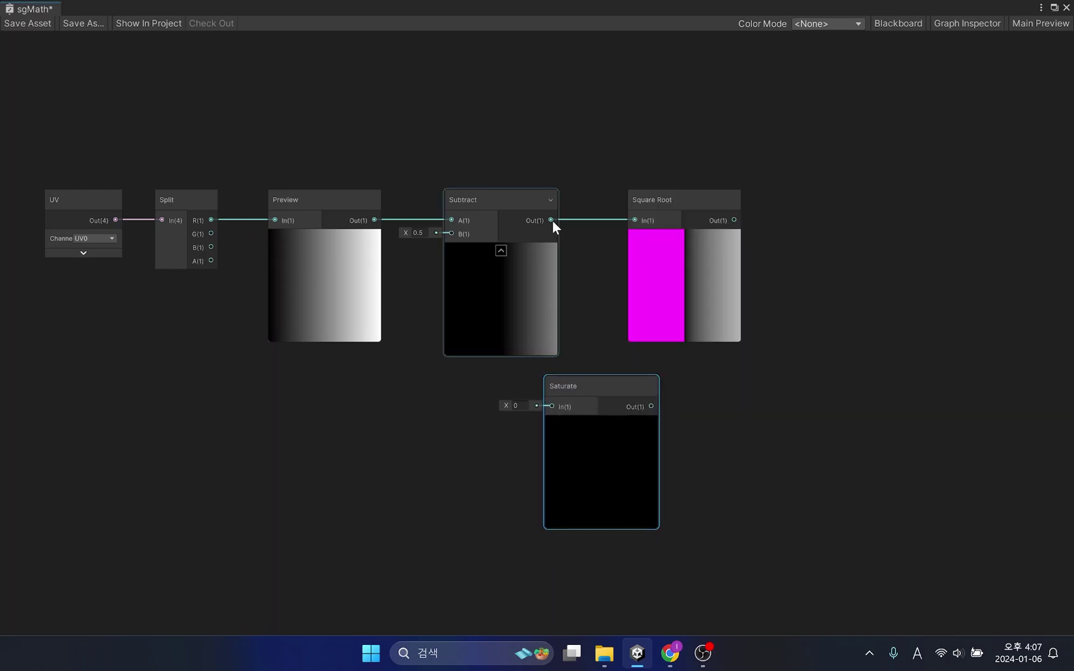
pyautogui.moveTo(551, 220); pyautogui.dragTo(551, 406)
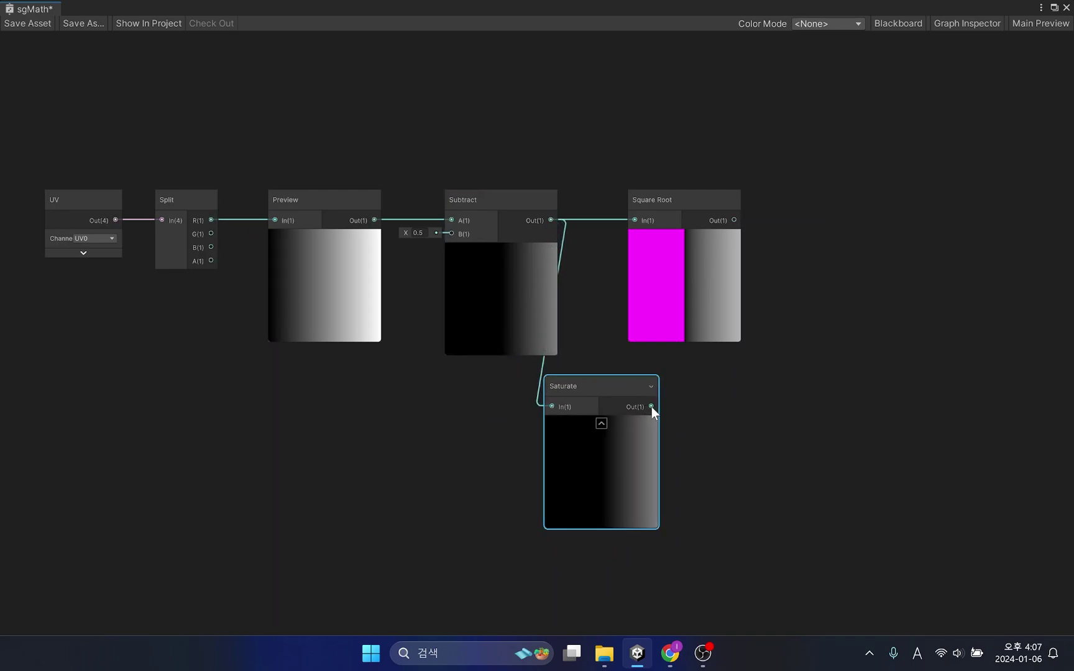
pyautogui.moveTo(643, 402); pyautogui.dragTo(631, 219)
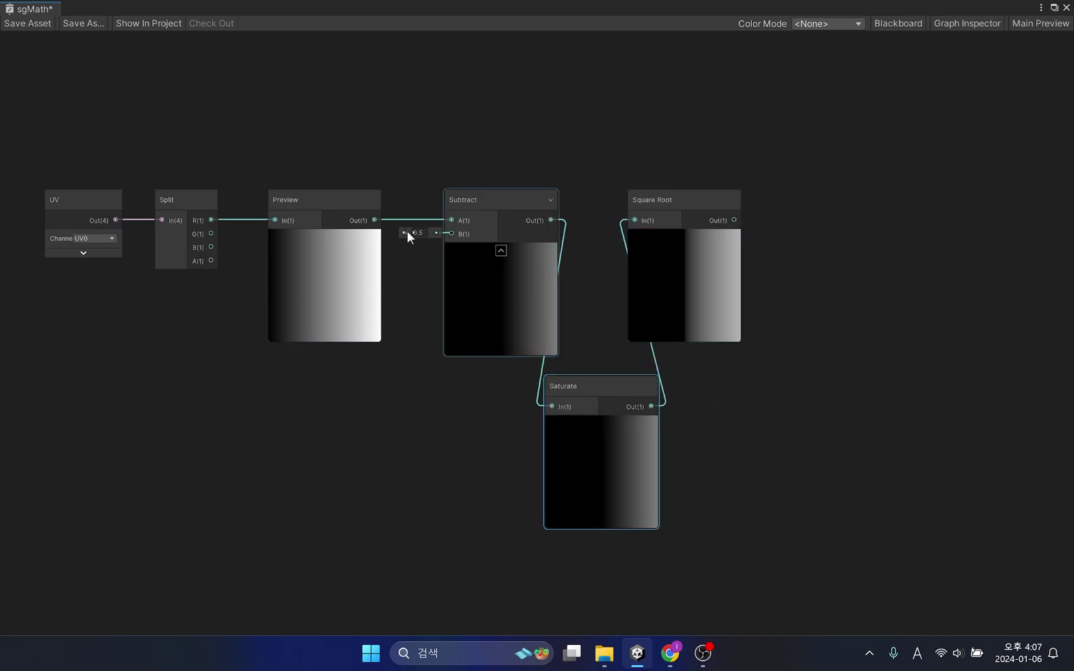
pyautogui.moveTo(407, 232)
pyautogui.mouseDown()
pyautogui.moveTo(397, 238)
pyautogui.moveTo(417, 240)
pyautogui.moveTo(408, 244)
pyautogui.mouseUp()
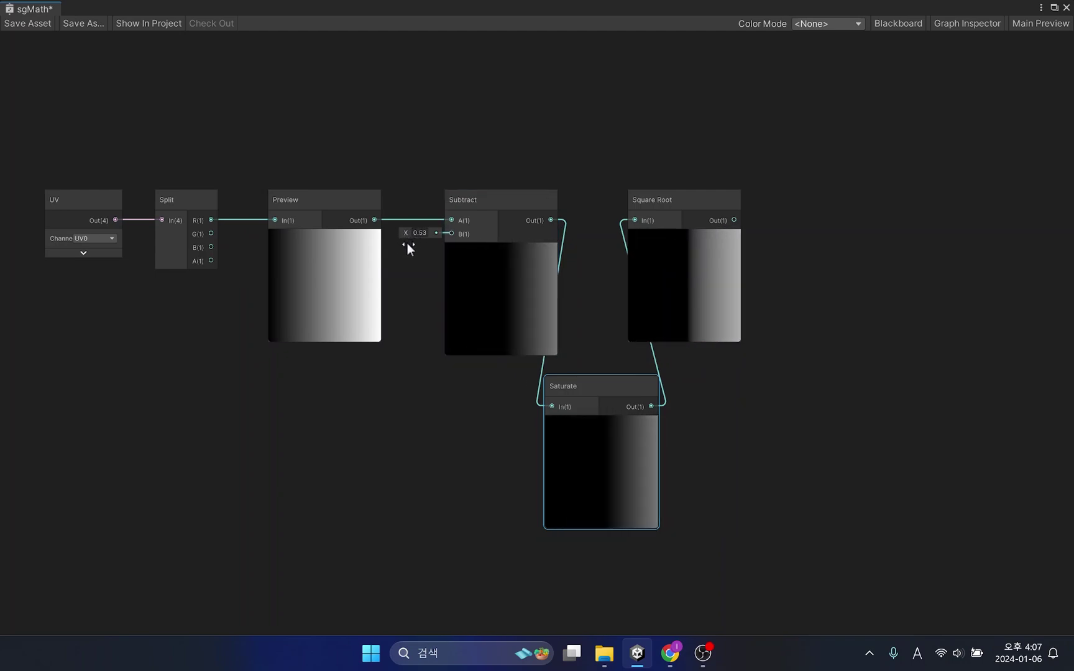
pyautogui.click(808, 445)
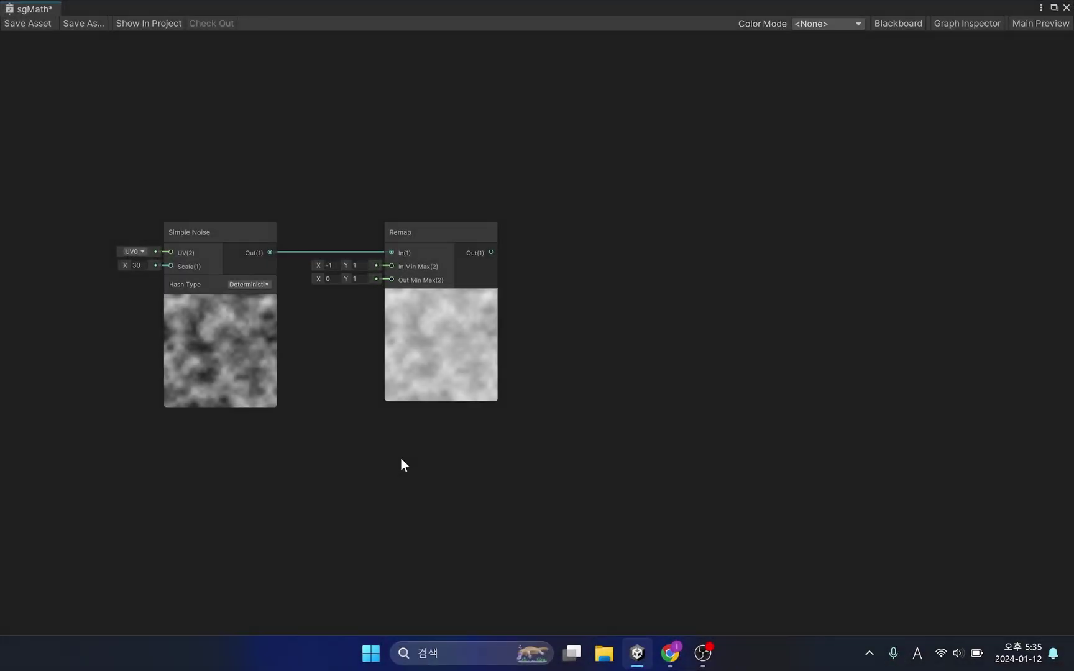
# Try Remap In Min Max X at 0 and above 1, settle on 0.3, then adjust Out Min Max X
pyautogui.click(332, 265)
pyautogui.write('0')
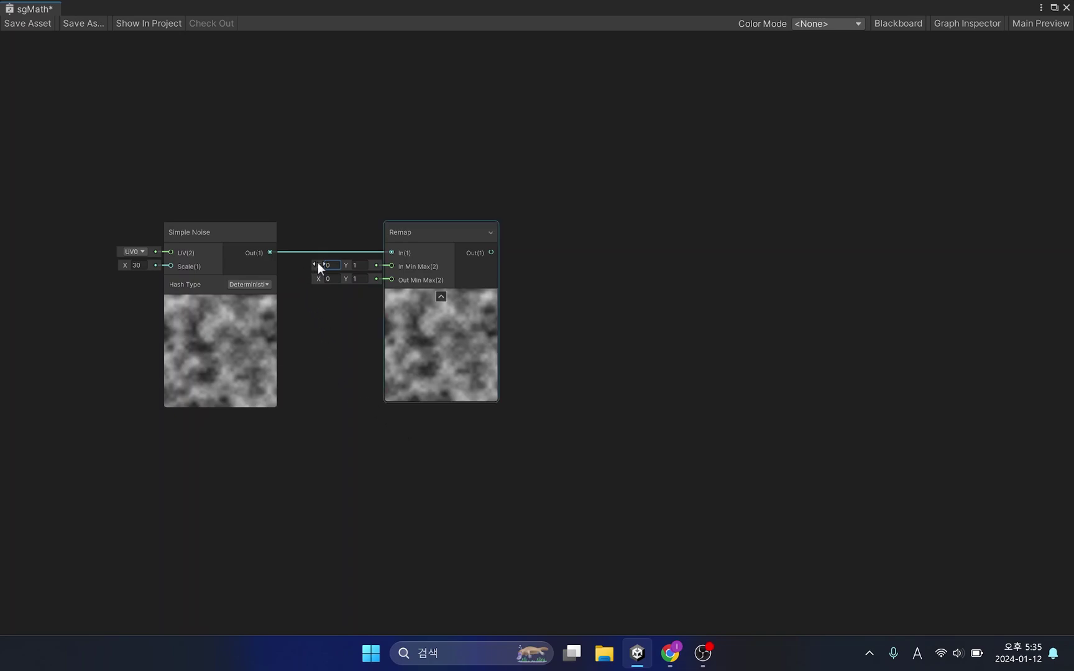
pyautogui.moveTo(318, 263); pyautogui.dragTo(329, 264)
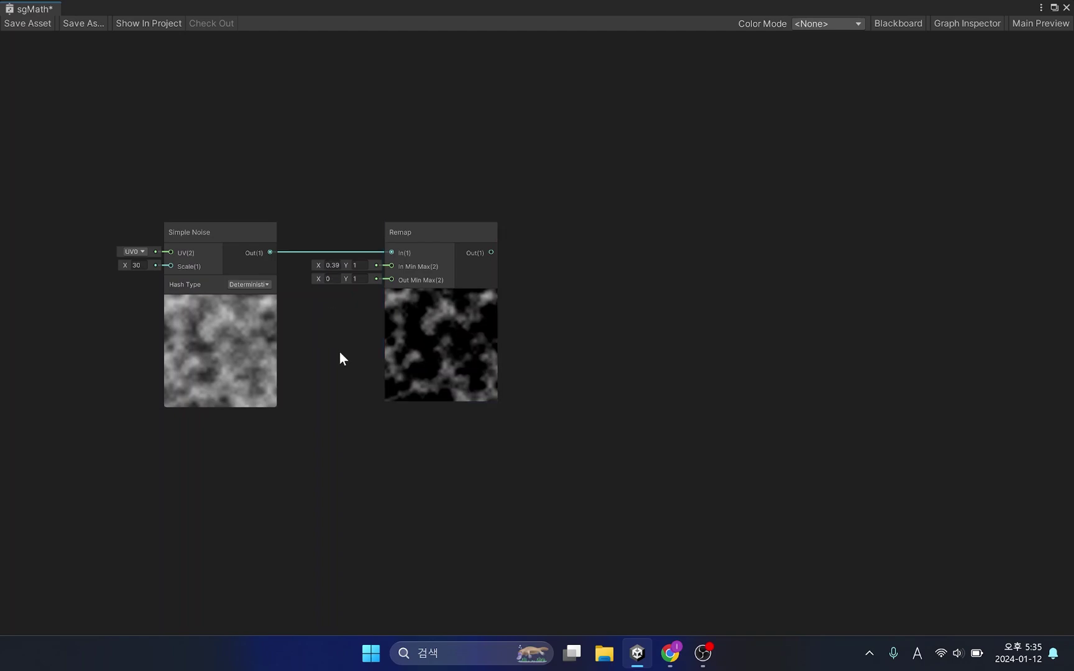
pyautogui.moveTo(316, 267); pyautogui.dragTo(330, 264)
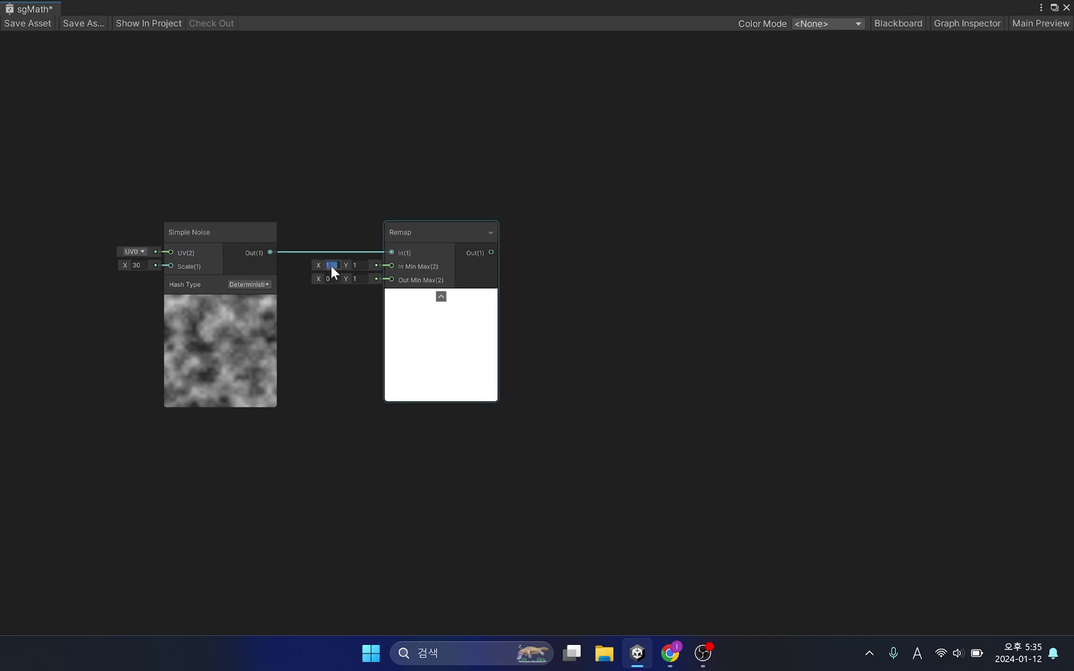
pyautogui.click(331, 265)
pyautogui.write('0.3')
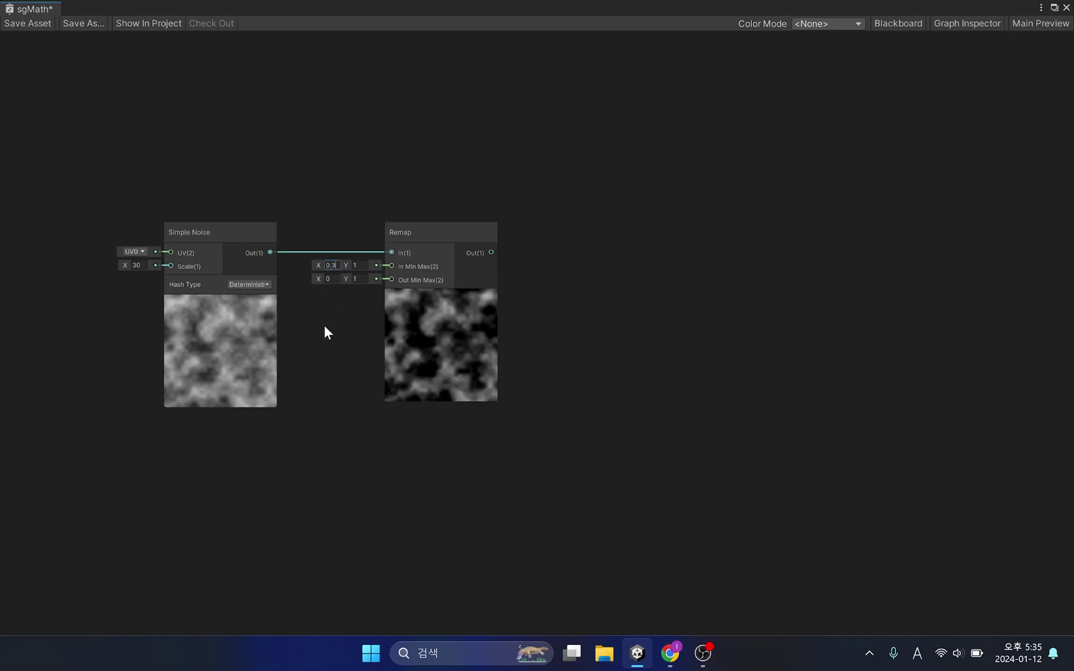
pyautogui.moveTo(318, 277); pyautogui.dragTo(344, 271)
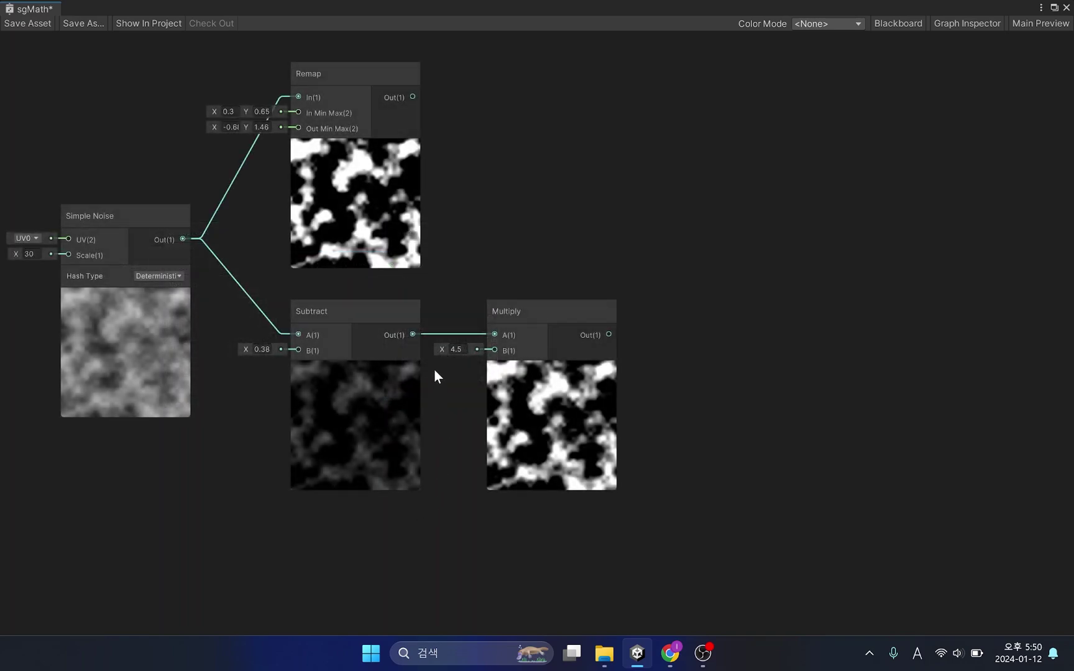
# Tune Multiply's B to about 5.45 and Subtract's B to 0.41 for high-contrast blobs
pyautogui.moveTo(440, 349); pyautogui.dragTo(462, 367)
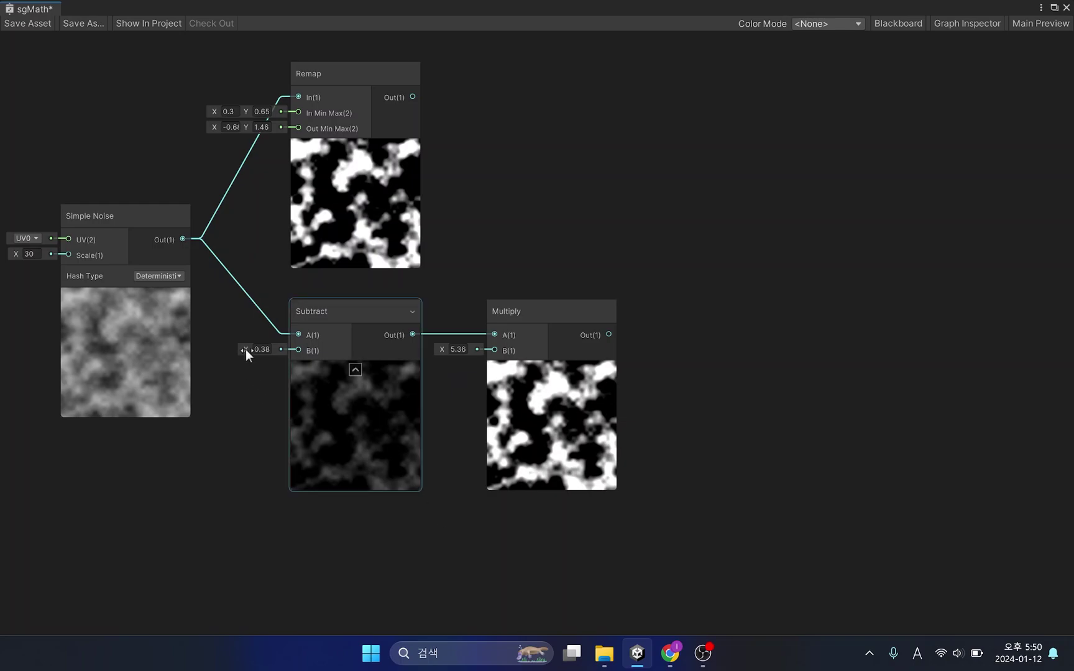
pyautogui.moveTo(246, 350); pyautogui.dragTo(250, 356)
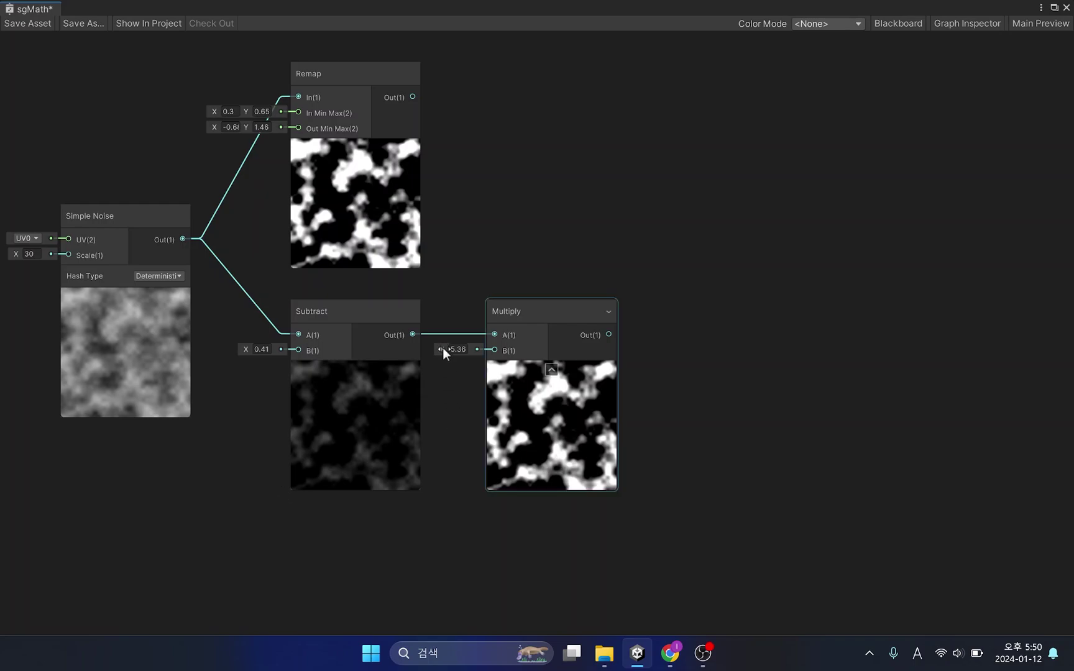
pyautogui.moveTo(442, 348); pyautogui.dragTo(449, 352)
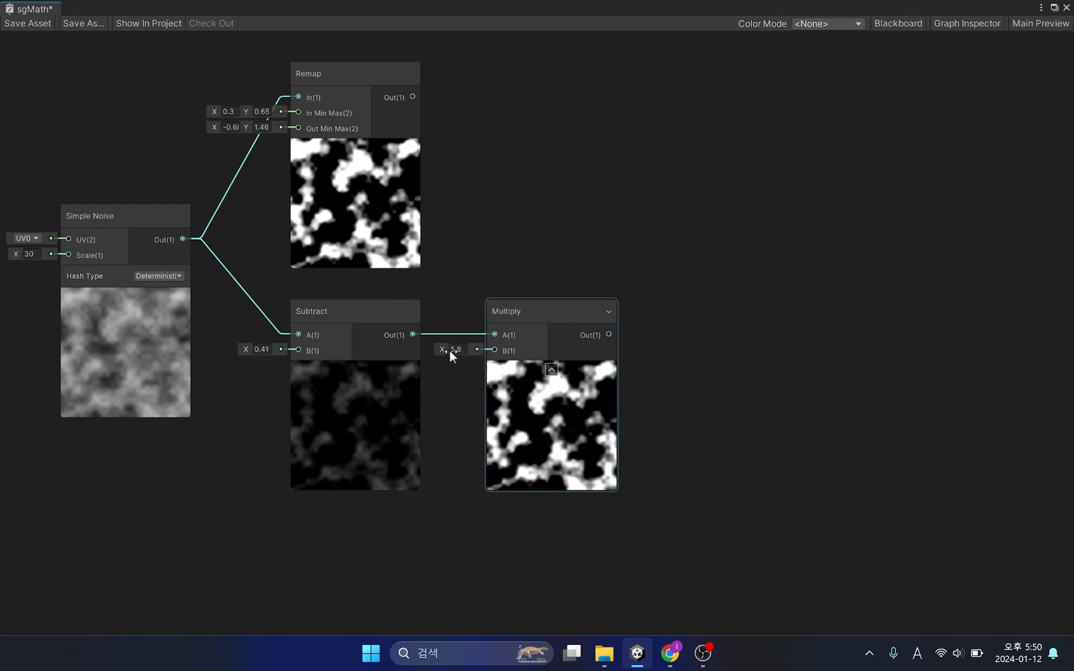